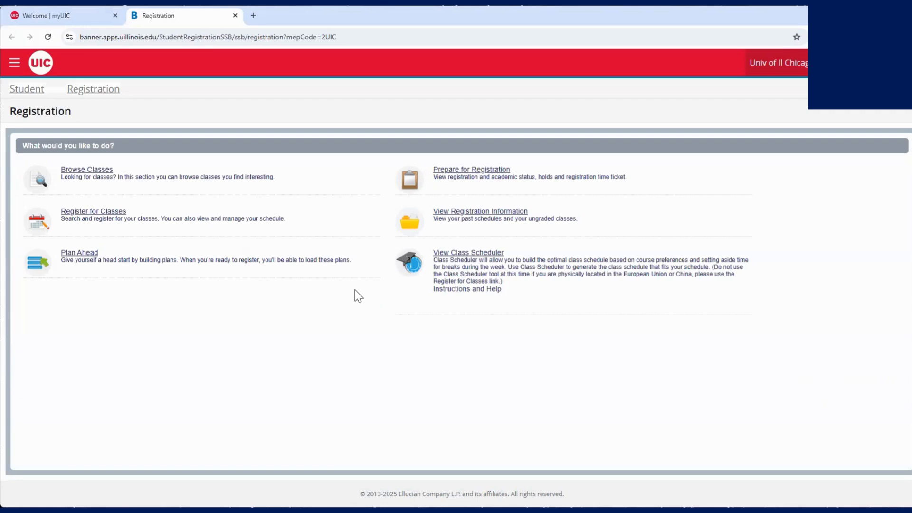
Open the Class Scheduler and continue with the Fall 2025 - Chicago term.
left_click(456, 254)
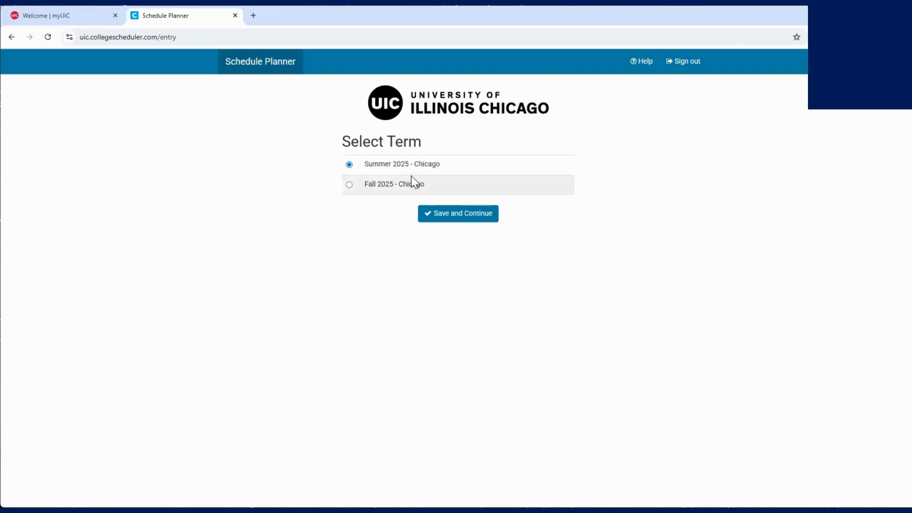
left_click(409, 183)
left_click(454, 214)
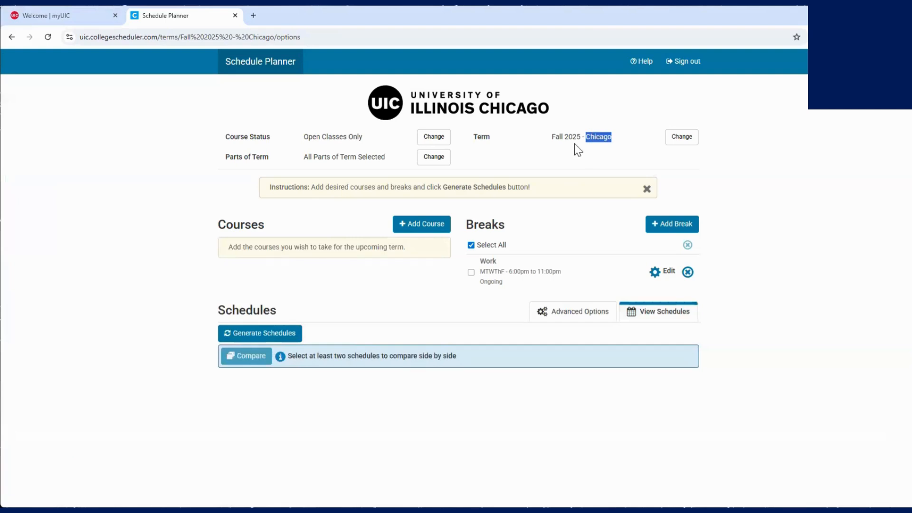
left_click(95, 313)
Add the KN - Kinesiology course 100 Kinesiology: First Year Seminar to the Fall 2025 course list.
left_click(433, 225)
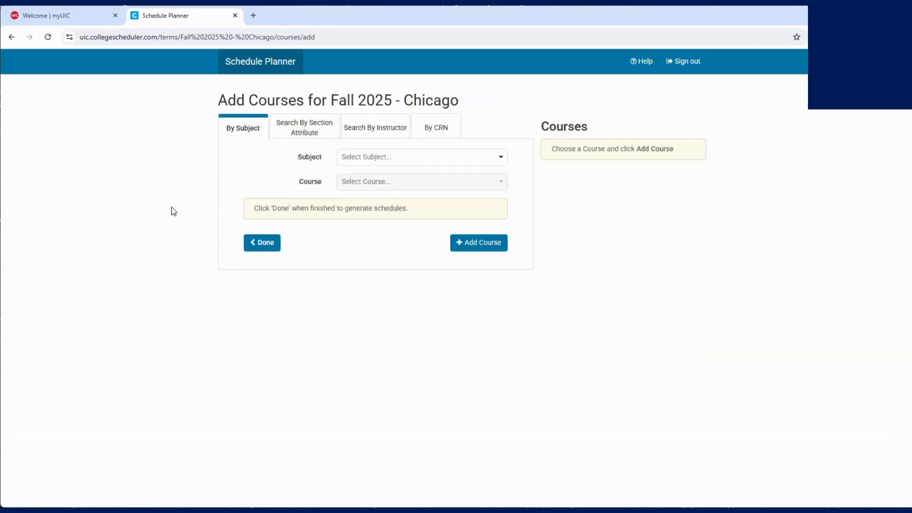
left_click(367, 159)
type("kin")
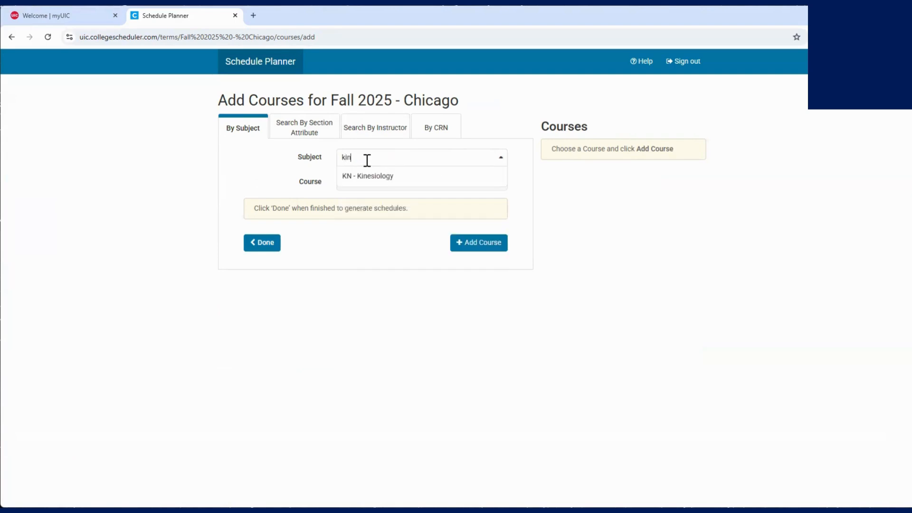
left_click(370, 176)
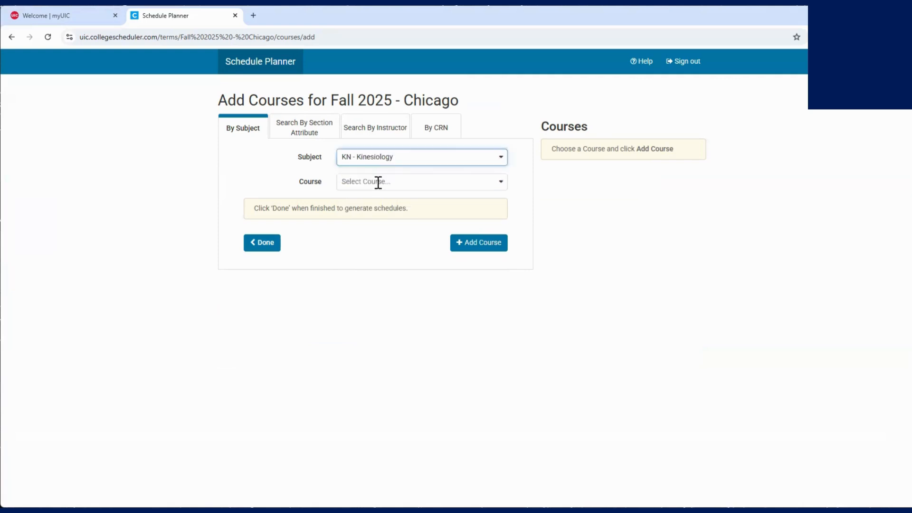
left_click(378, 183)
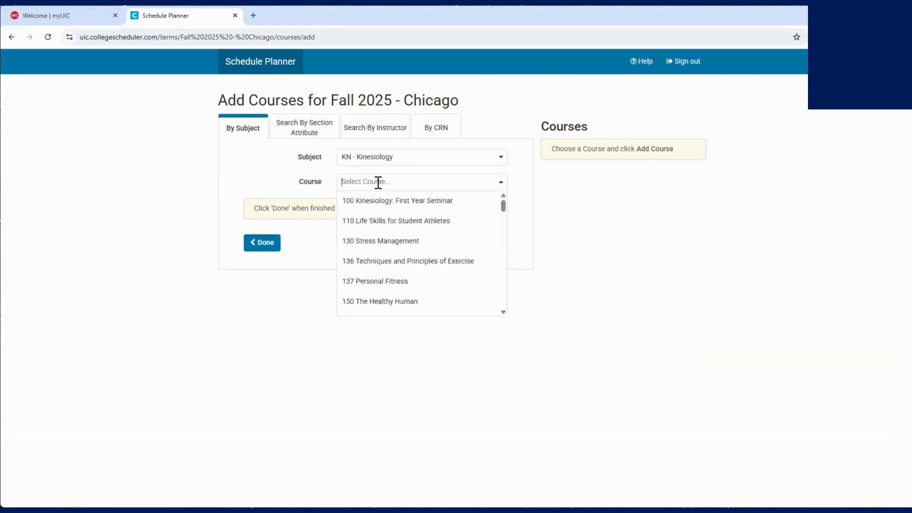
scroll(385, 255, "down", 3)
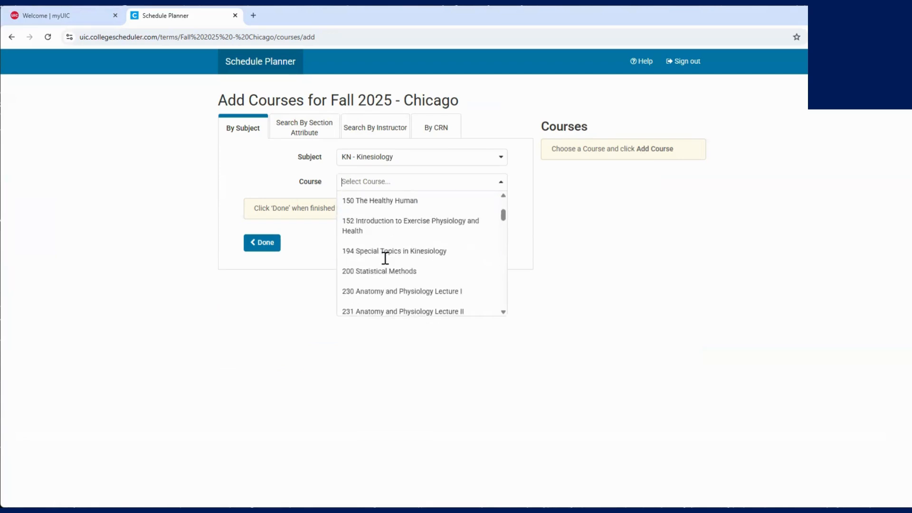
scroll(385, 259, "up", 3)
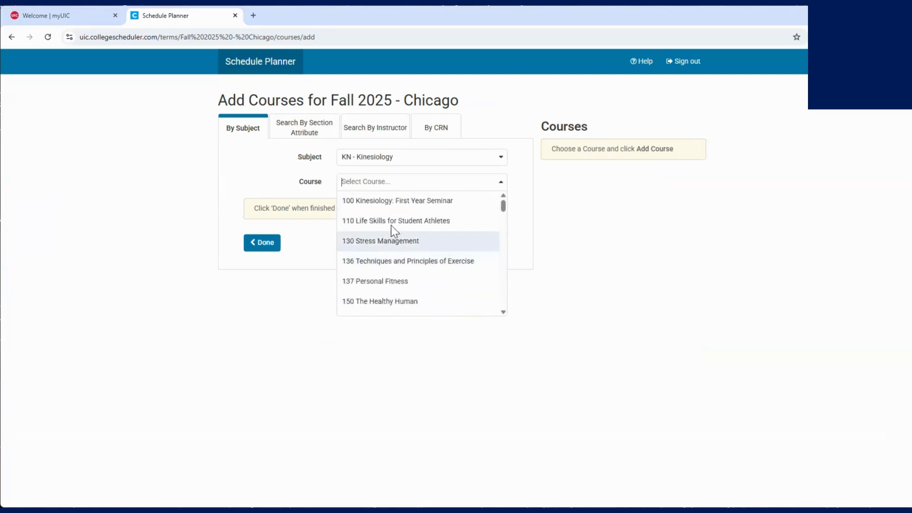
left_click(368, 201)
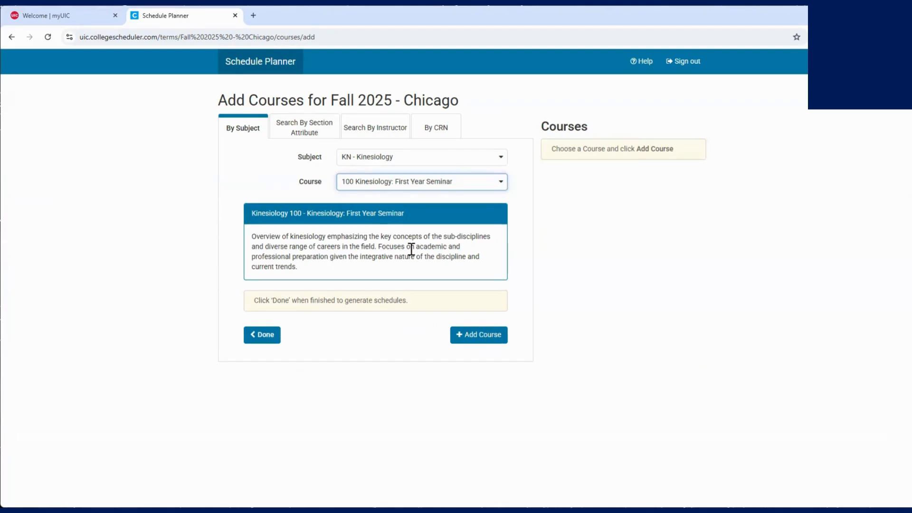
left_click(493, 346)
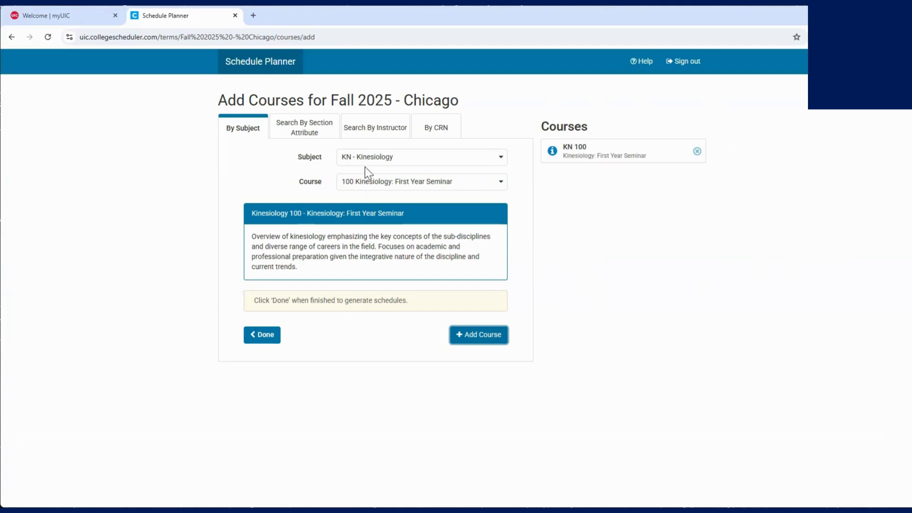
Review the description of Kinesiology course 136 Techniques and Principles of Exercise and add it to the course list.
left_click(364, 182)
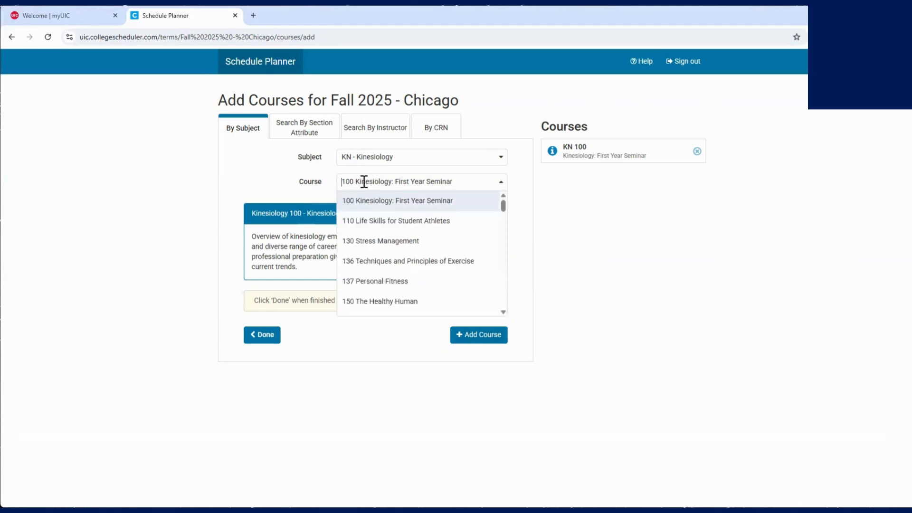
left_click(367, 261)
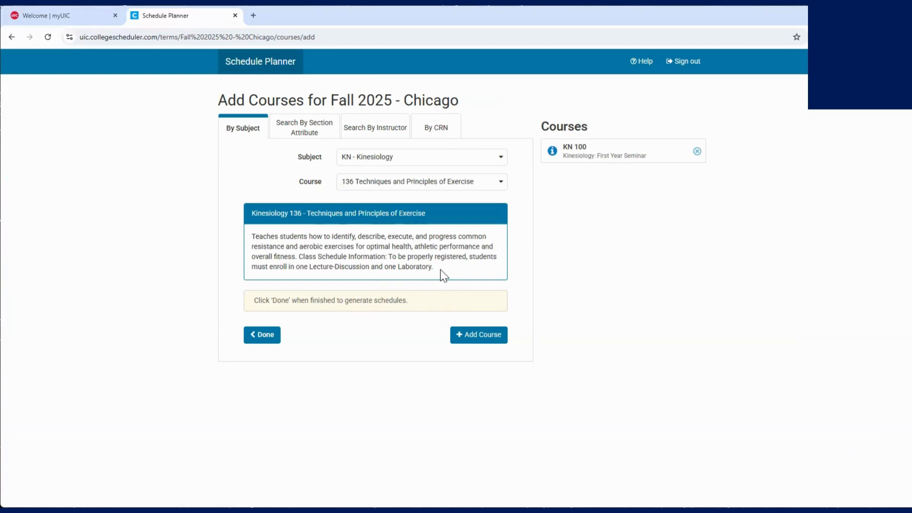
left_click_drag(410, 256, 446, 271)
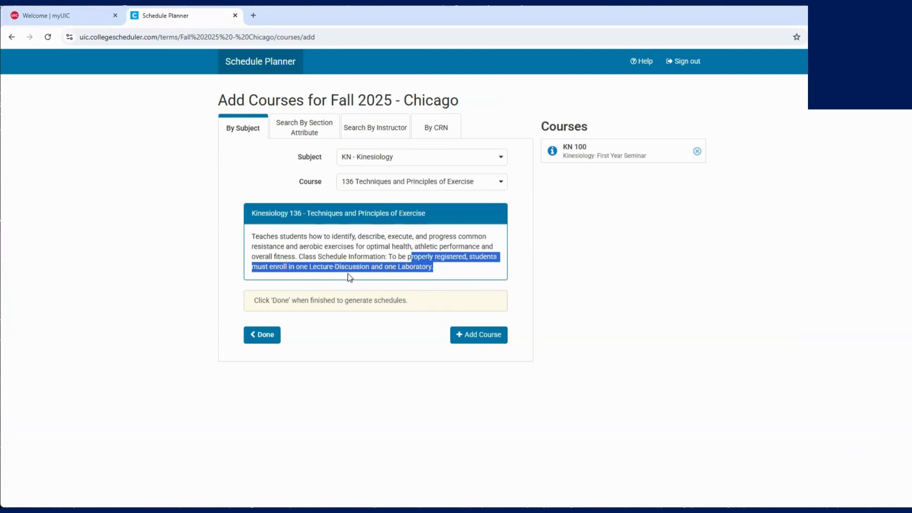
left_click(411, 268)
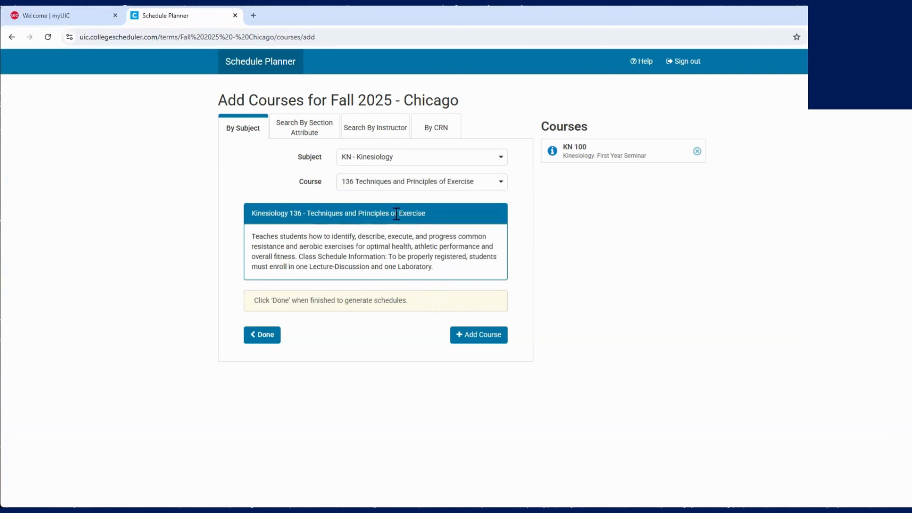
left_click(485, 338)
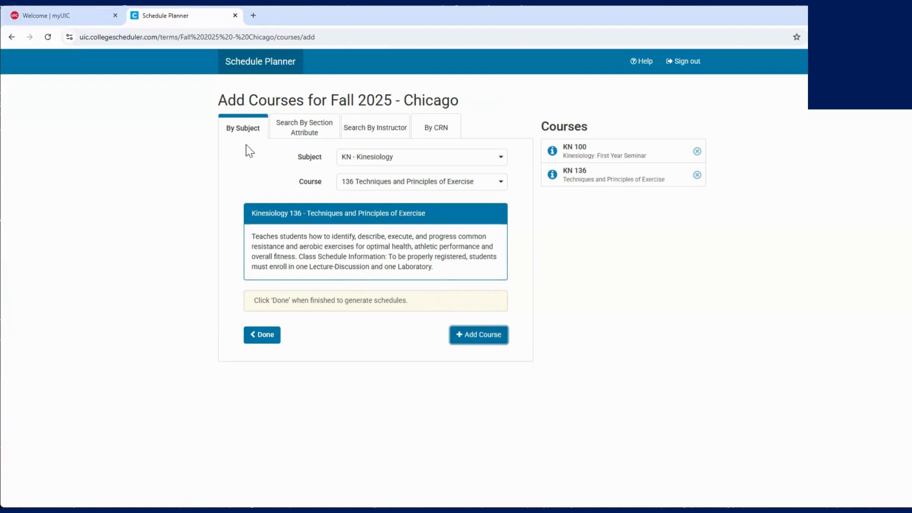
Search by section attribute for UIC: Creative Arts courses in THTR - Theatre and view 101 Theatre History I: Premodern Drama.
left_click(307, 133)
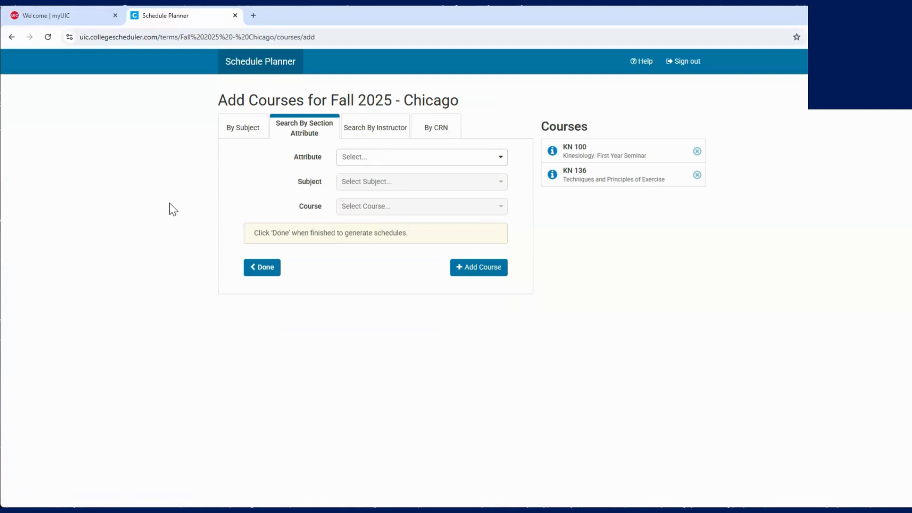
left_click(500, 158)
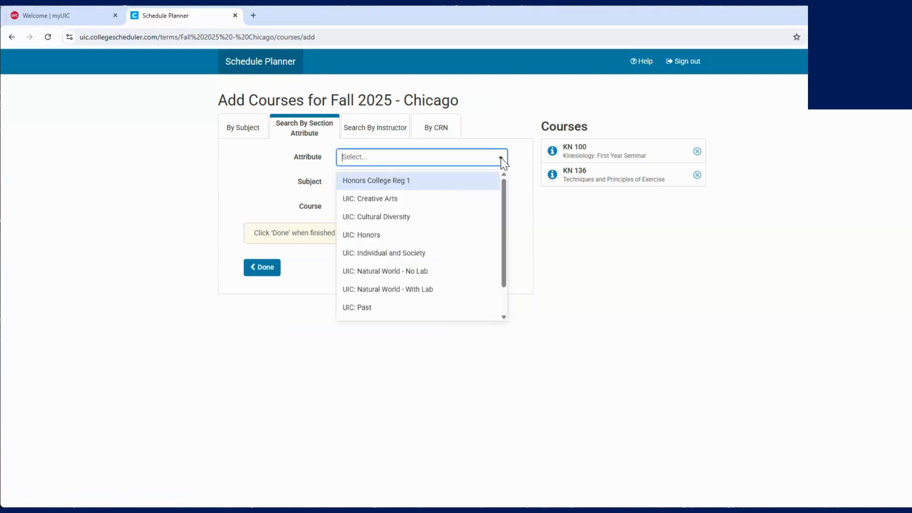
left_click(380, 198)
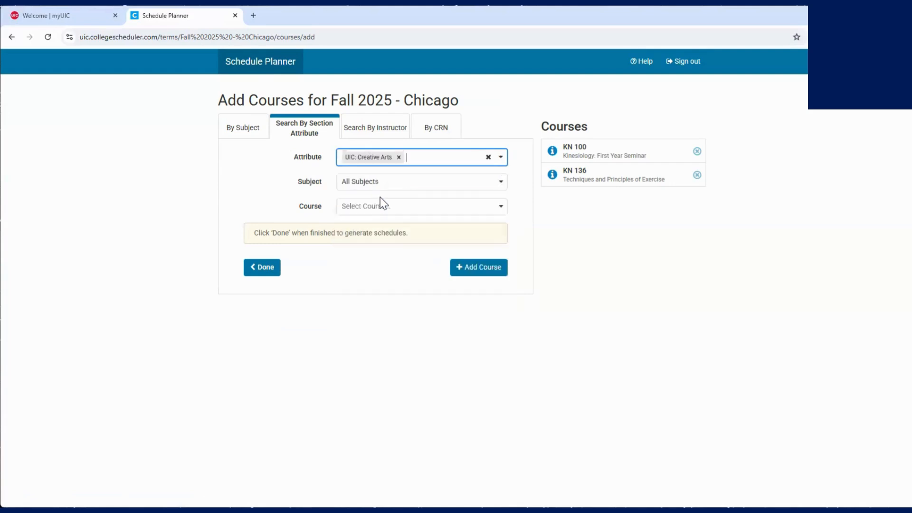
left_click(498, 185)
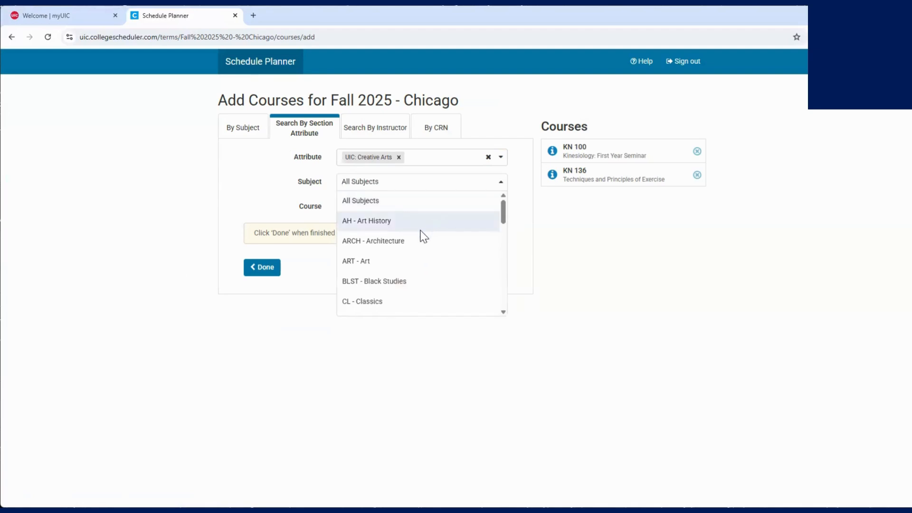
scroll(409, 243, "down", 8)
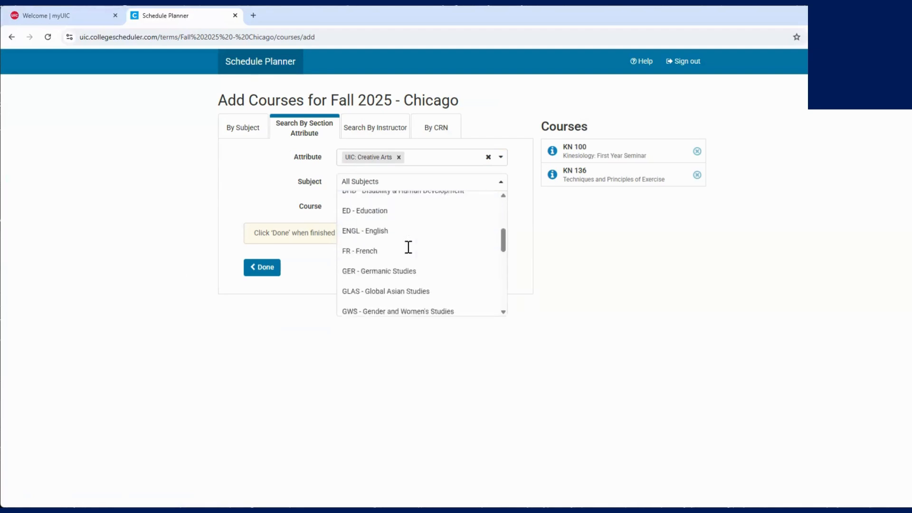
scroll(394, 247, "down", 4)
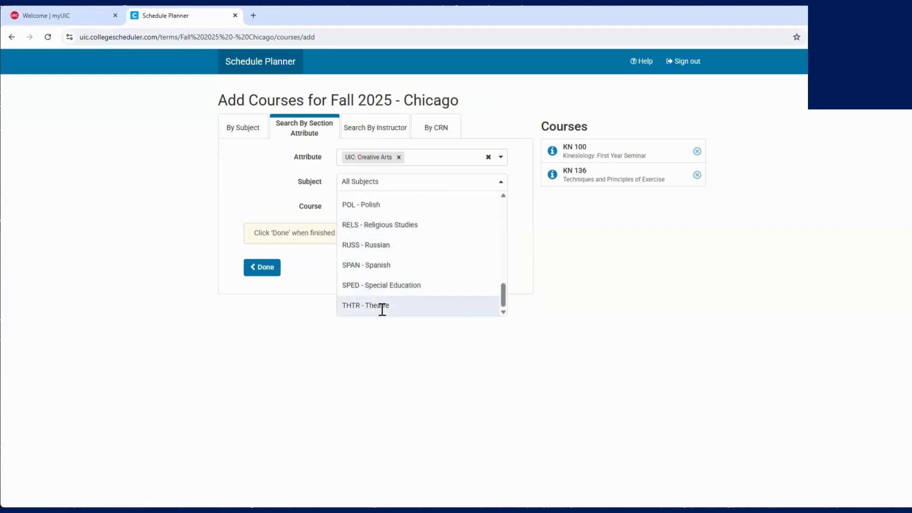
left_click(382, 306)
left_click(385, 212)
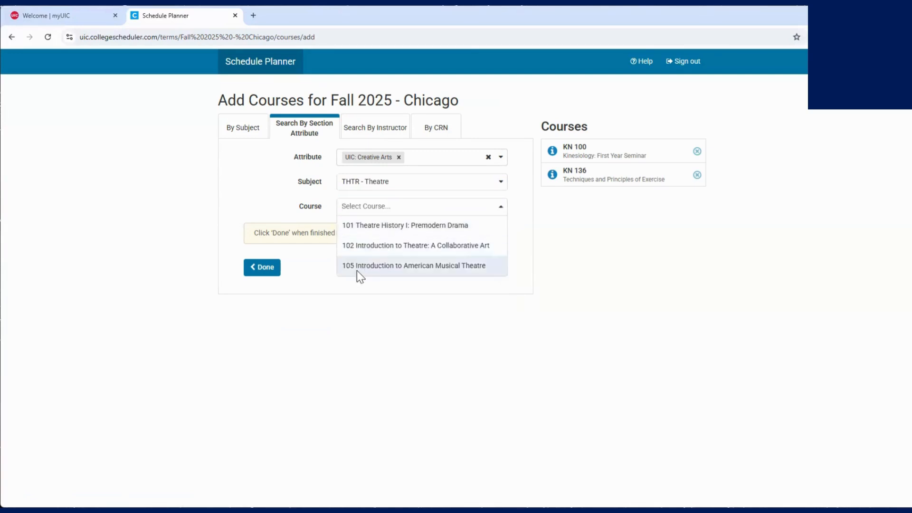
left_click(363, 225)
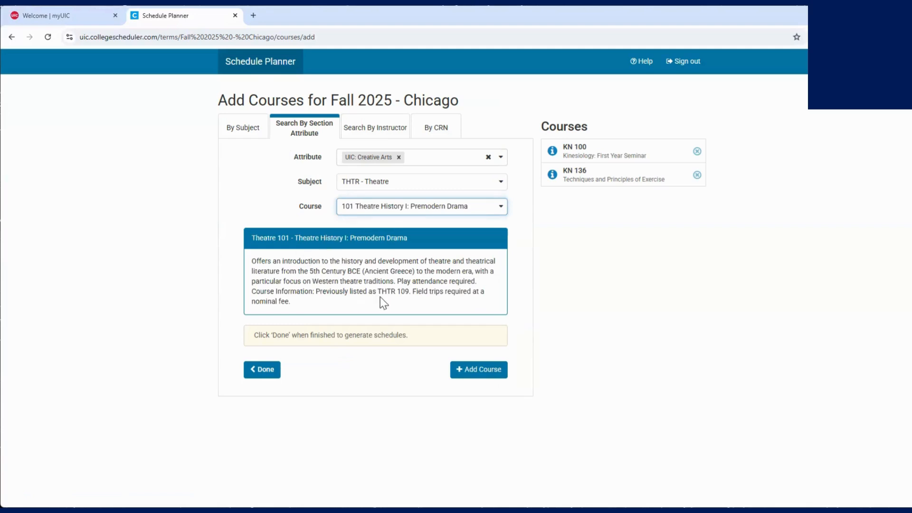
Replace the attribute with UIC: Past, choose ANTH - Anthropology as the subject, and view 100 The Human Adventure.
left_click(399, 157)
left_click(500, 158)
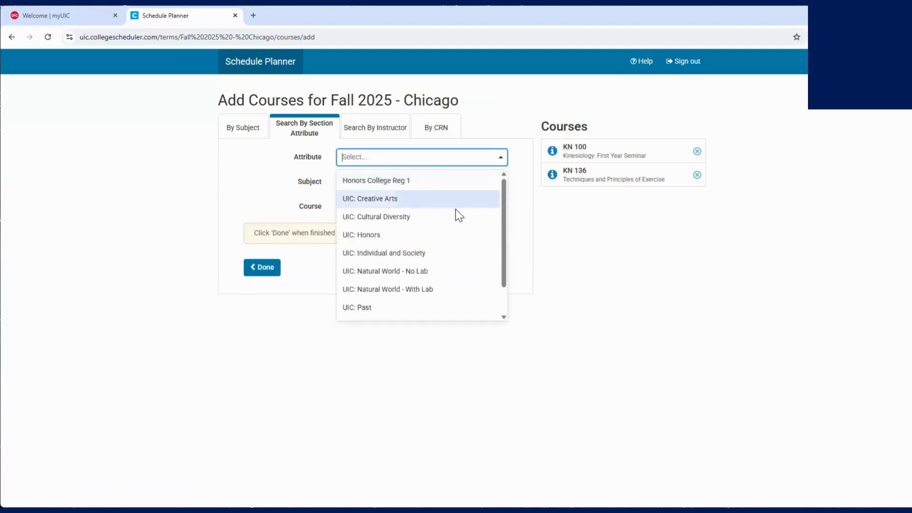
scroll(424, 262, "down", 1)
left_click(385, 270)
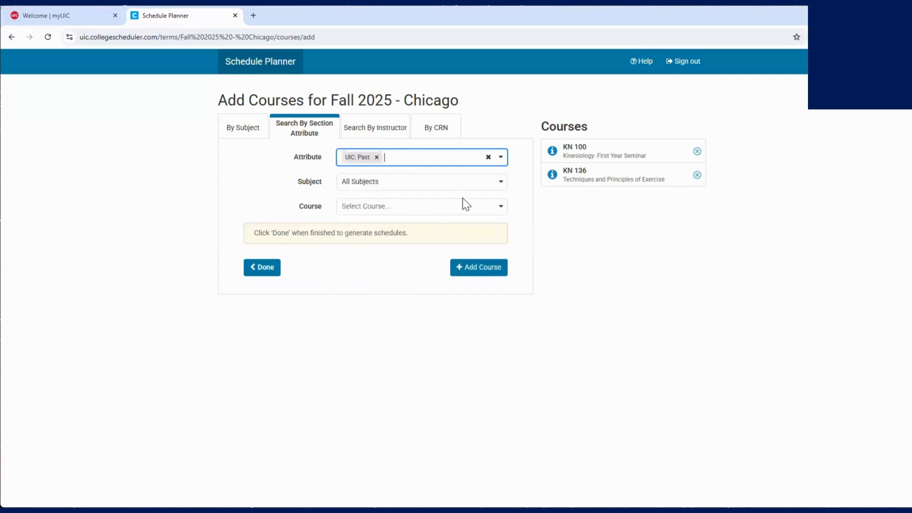
left_click(491, 183)
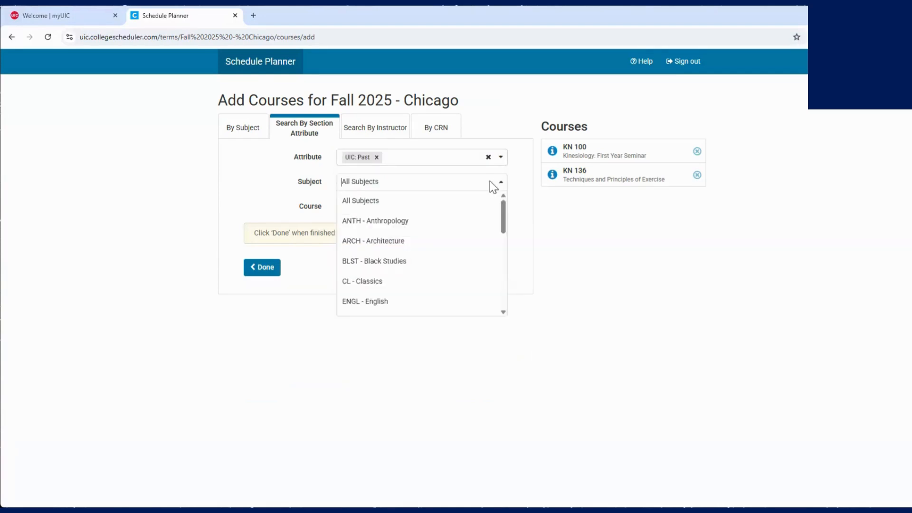
left_click(404, 222)
left_click(411, 211)
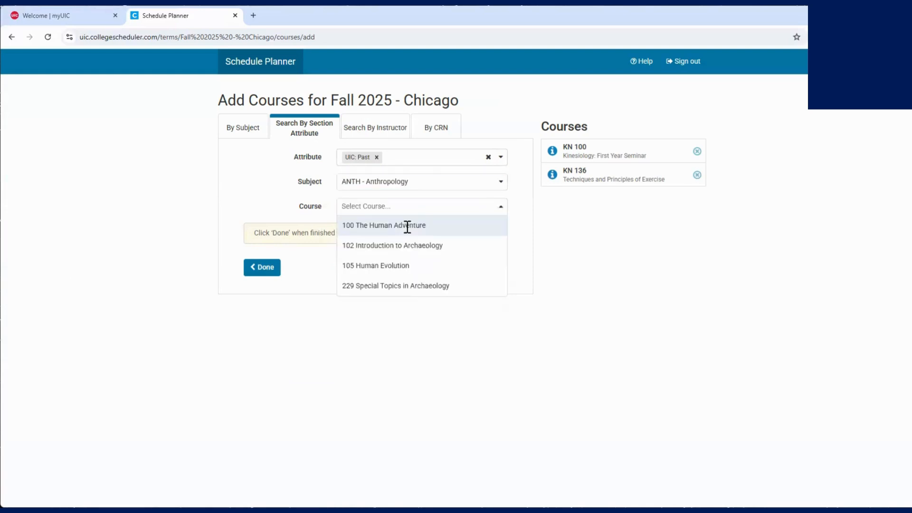
left_click(407, 226)
left_click(394, 280)
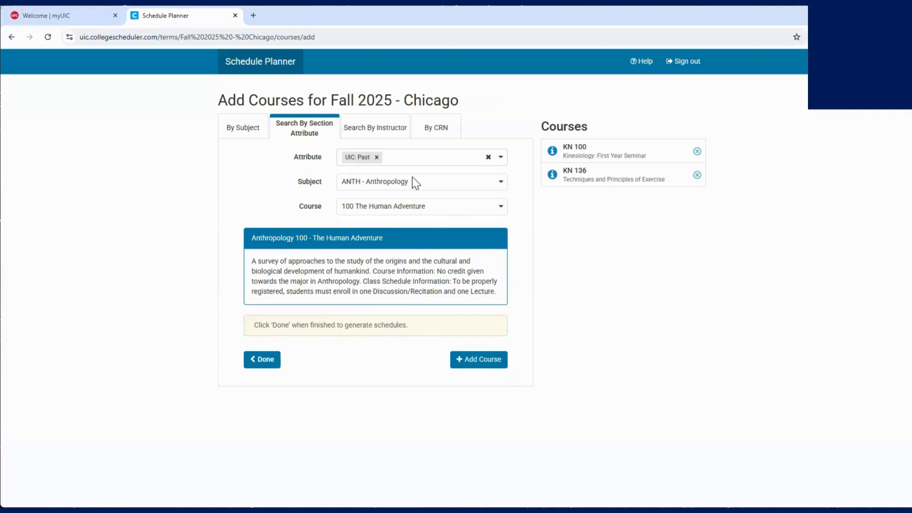
Search courses by the Kinesiology instructor's last name and view the description of 261 Applied Musculoskeletal Anatomy.
left_click(364, 131)
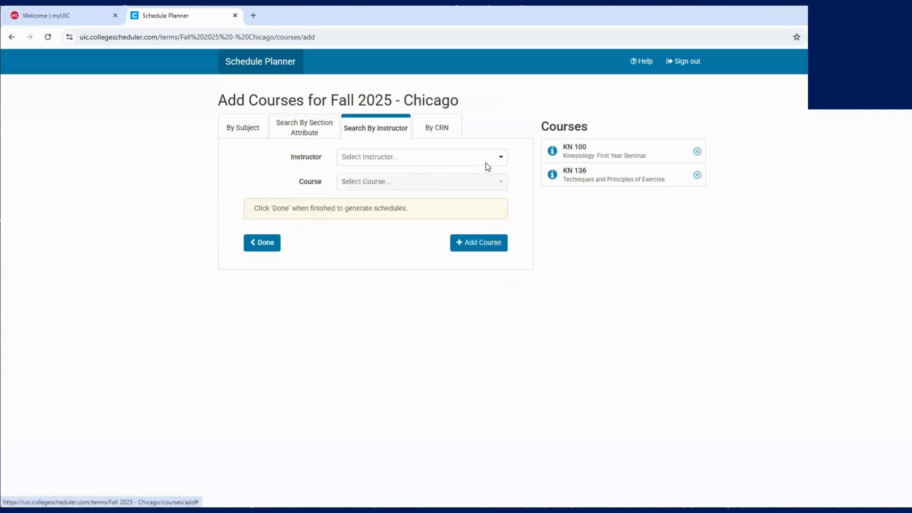
left_click(504, 162)
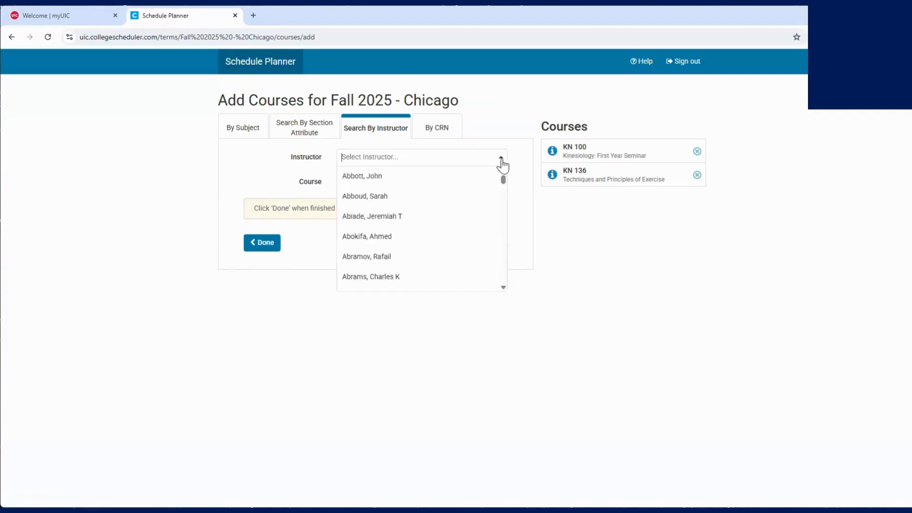
type("hams")
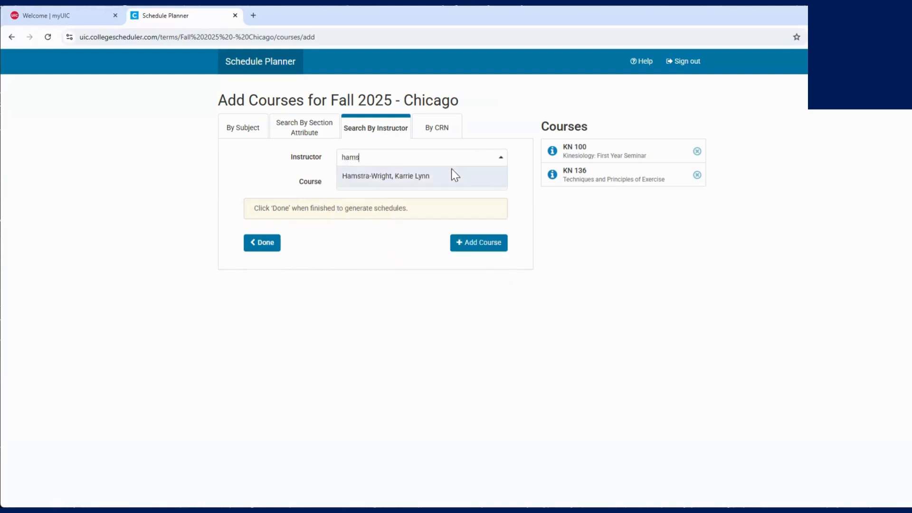
left_click(451, 171)
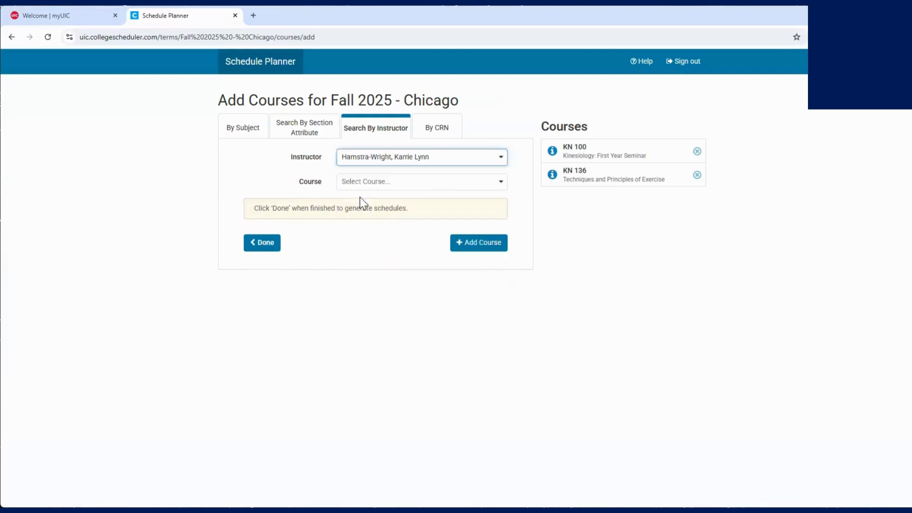
left_click(372, 184)
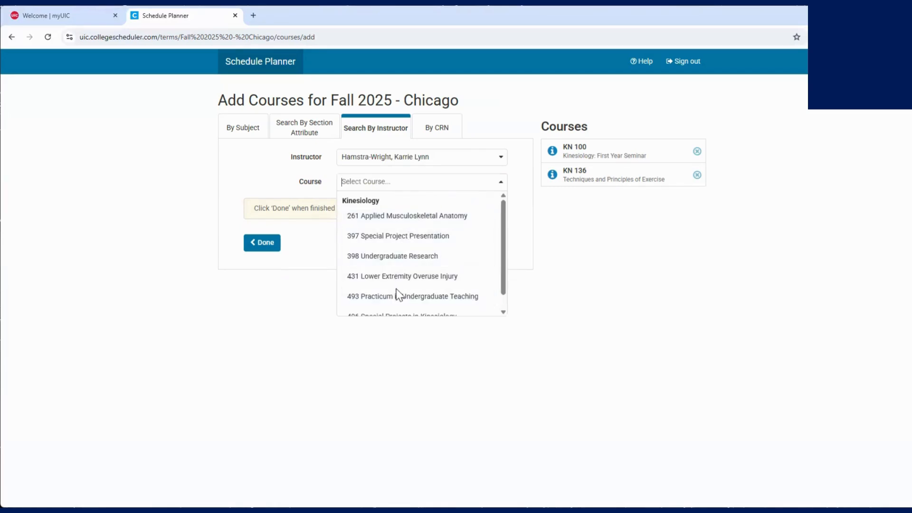
left_click(382, 217)
left_click(383, 256)
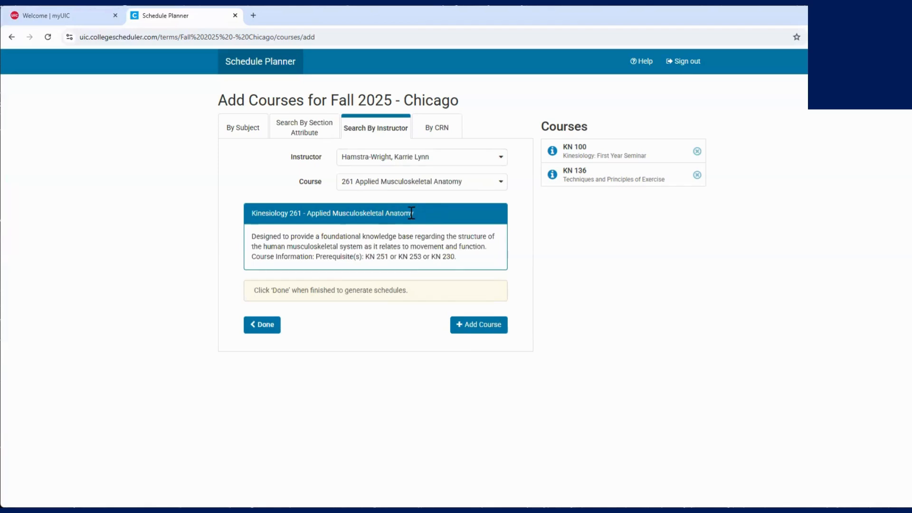
Show the option for adding a course by its CRN.
left_click(439, 130)
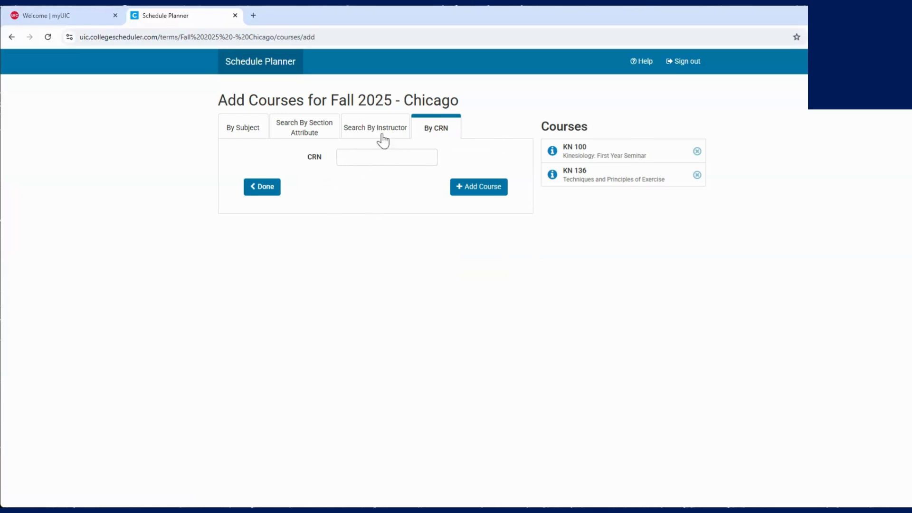
Search by subject for KN - Kinesiology and add courses 150 The Healthy Human and 152 Introduction to Exercise Physiology and Health.
left_click(257, 127)
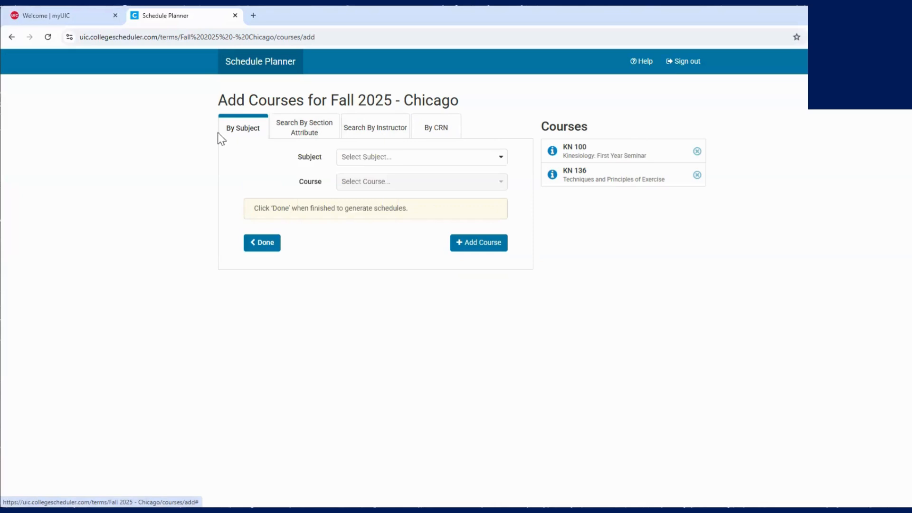
left_click(407, 161)
type("kin")
left_click(388, 176)
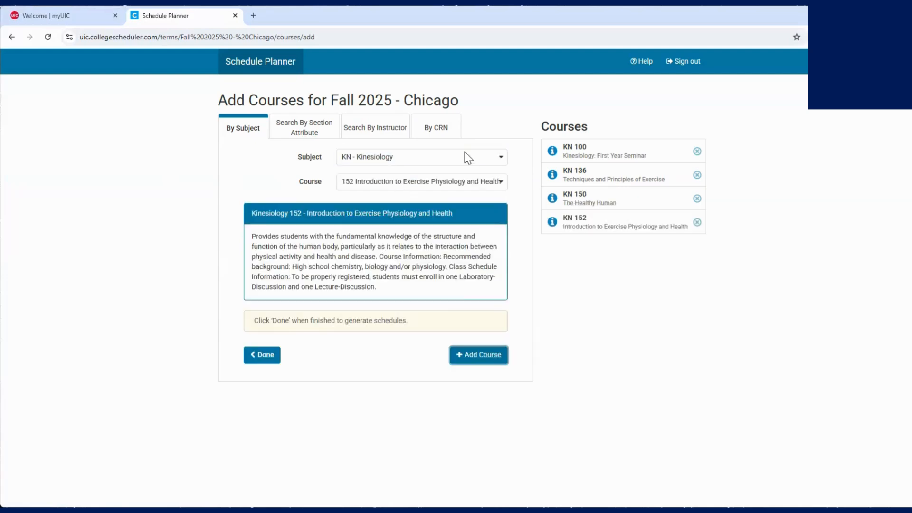
Add course 196 Nutrition from the subject HN - Human Nutrition and finish adding courses.
left_click(465, 153)
scroll(451, 203, "up", 2)
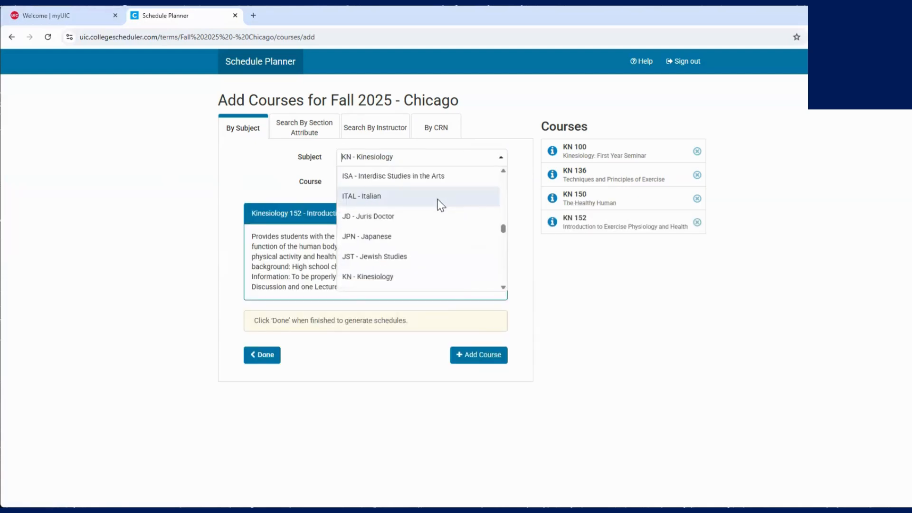
scroll(433, 198, "up", 4)
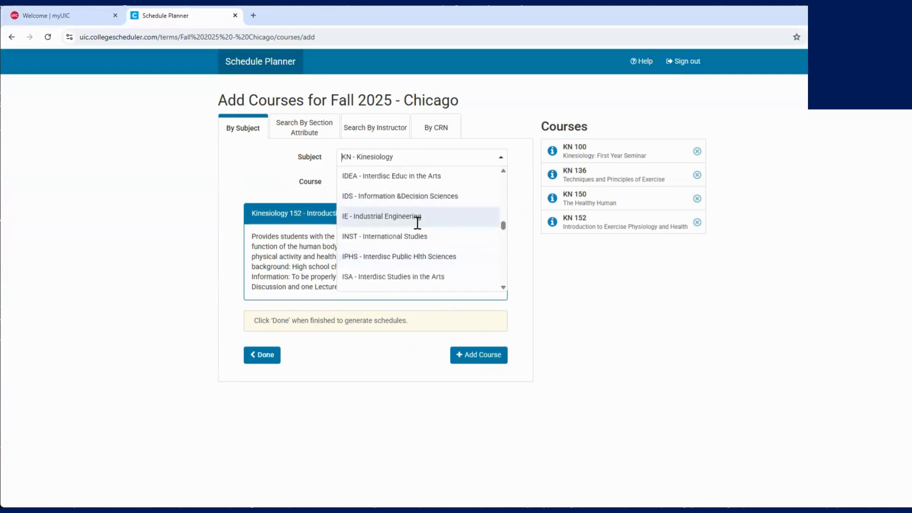
scroll(408, 228, "up", 2)
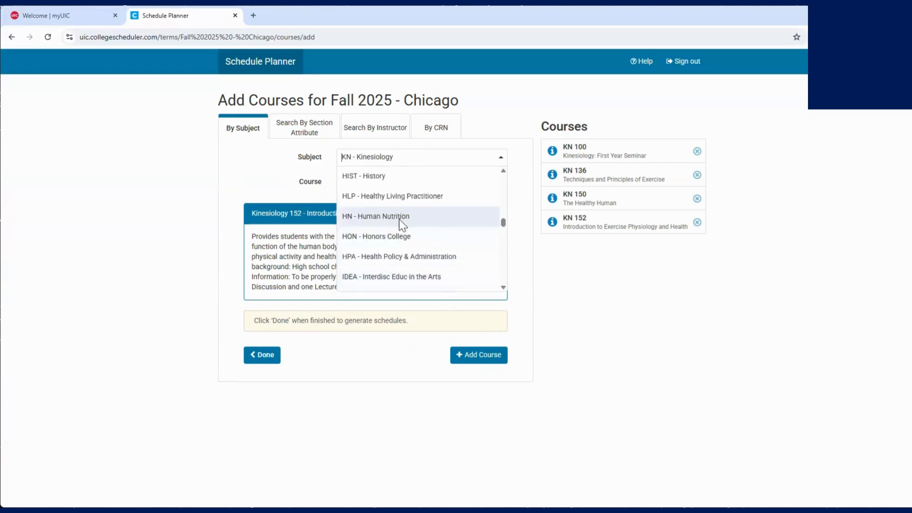
left_click(400, 217)
left_click(401, 181)
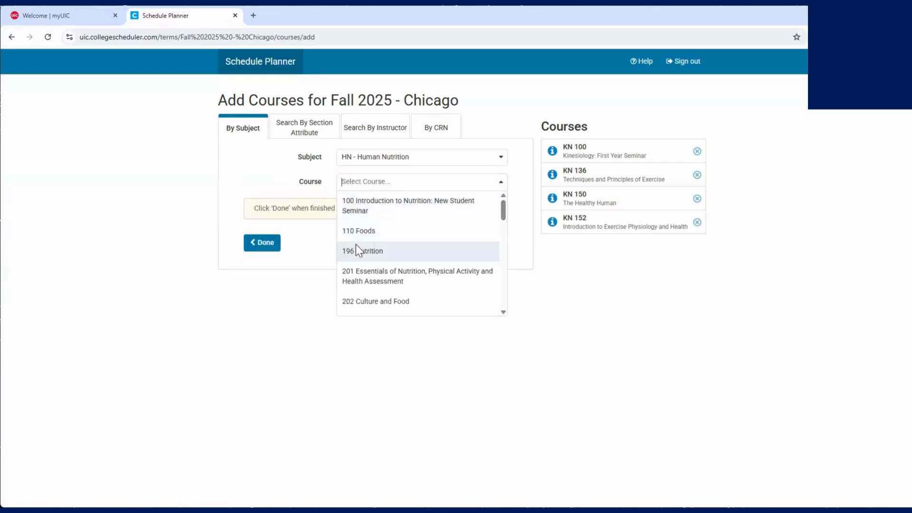
left_click(359, 253)
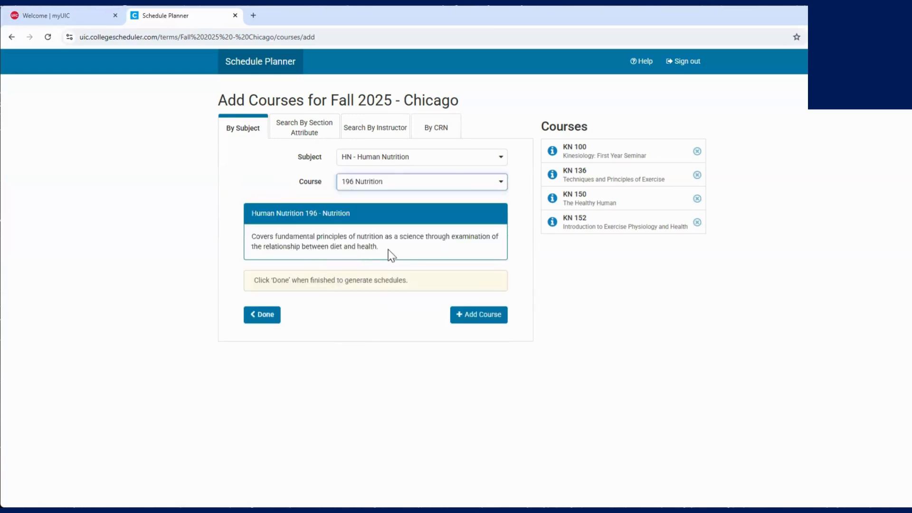
left_click(478, 313)
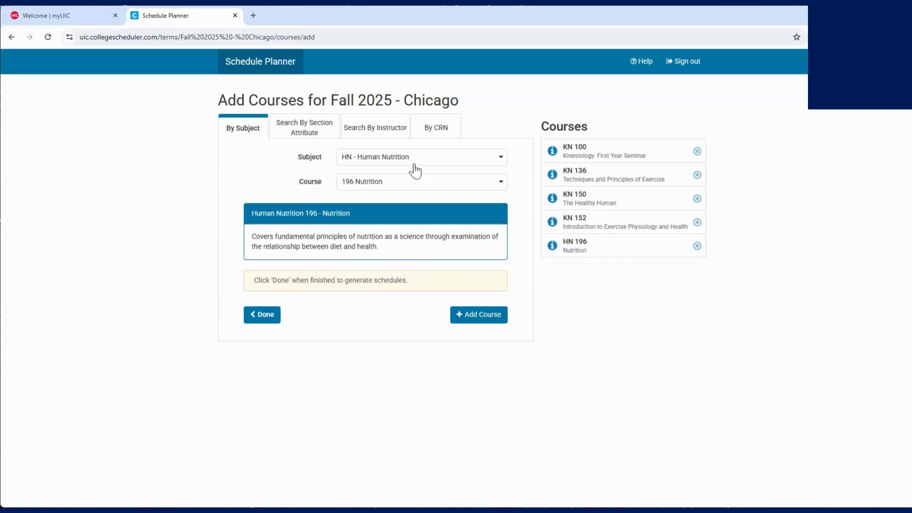
left_click(263, 315)
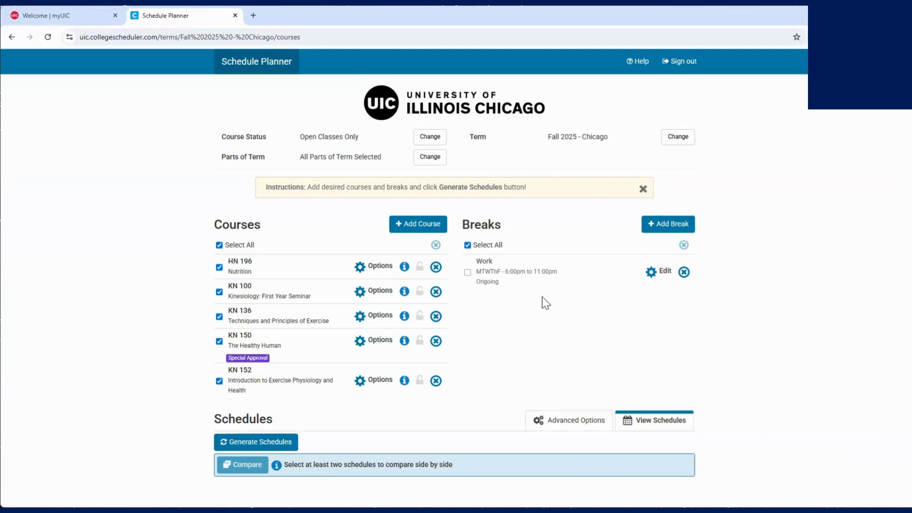
Add a break named Lunch from 1:00 pm to 2:00 pm on all weekdays.
left_click(689, 224)
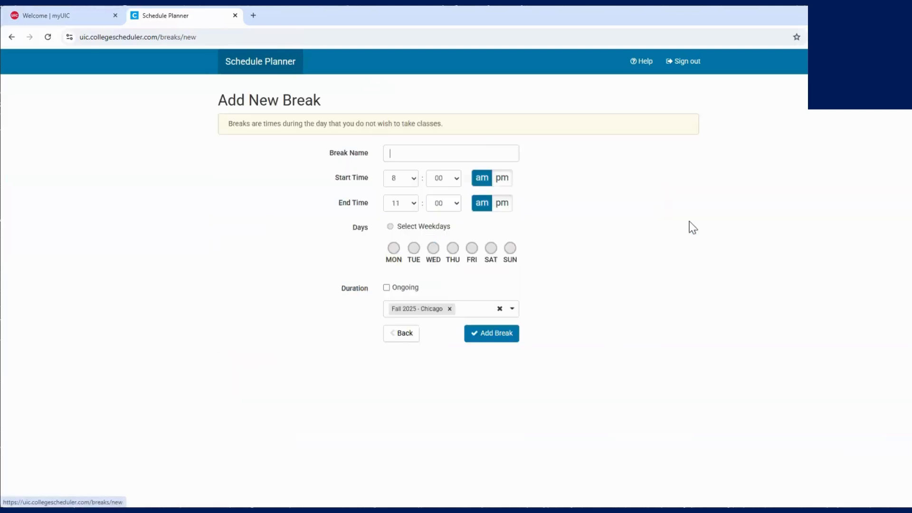
type("Lunch")
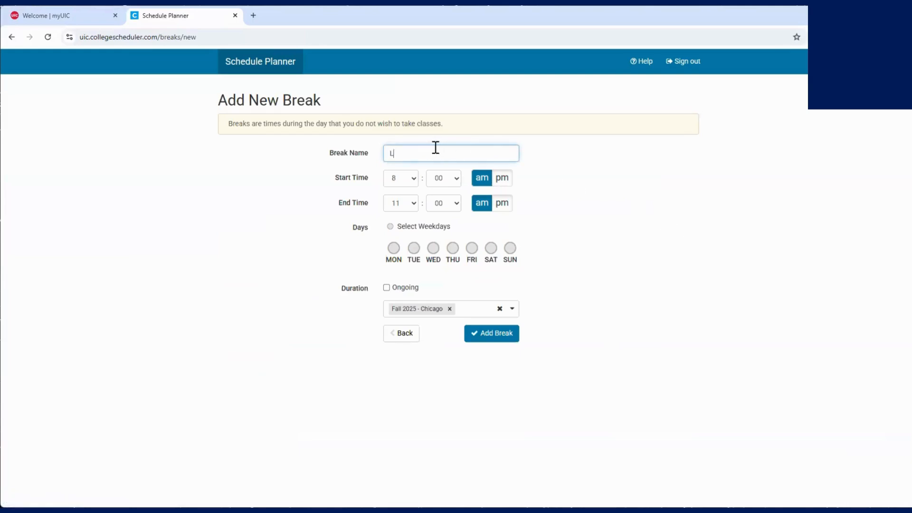
left_click(407, 183)
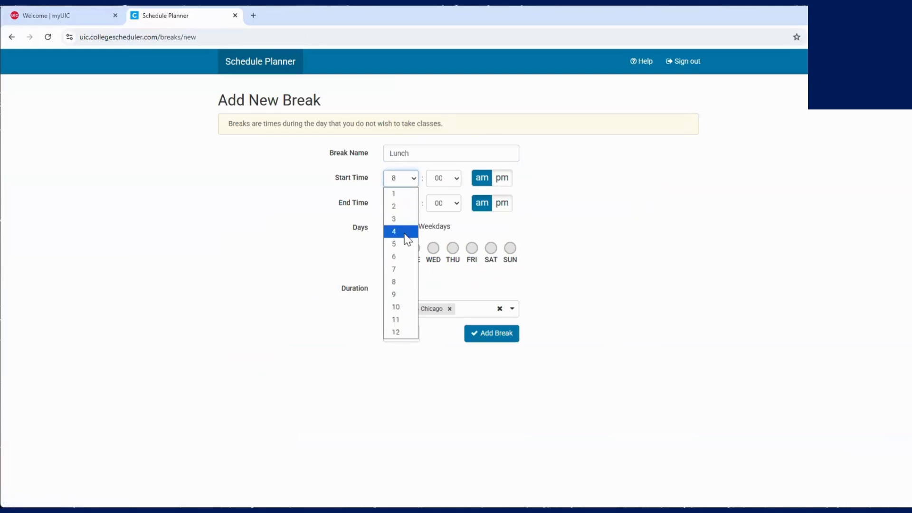
left_click(399, 193)
left_click(398, 206)
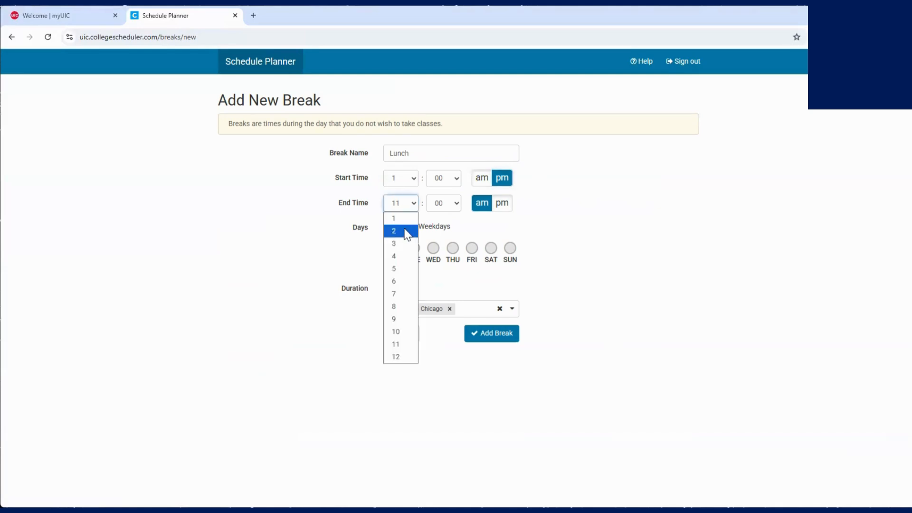
left_click(407, 232)
left_click(503, 205)
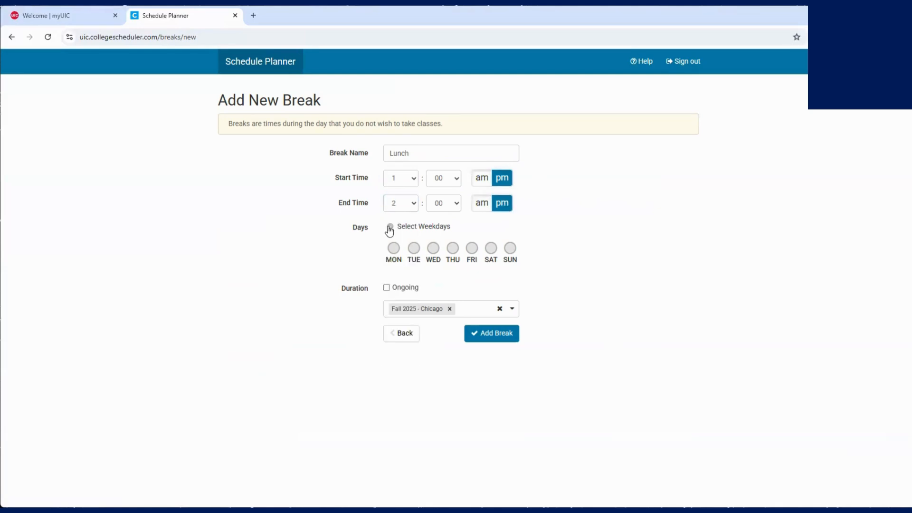
left_click(389, 227)
left_click(512, 337)
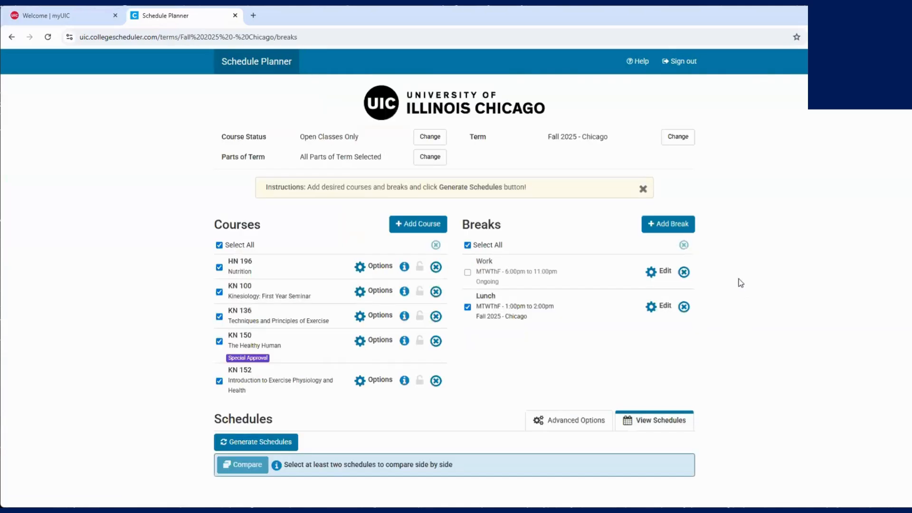
Edit the Work break to start at 5:00 pm, set its duration to Fall 2025 - Chicago, and save it.
left_click(653, 274)
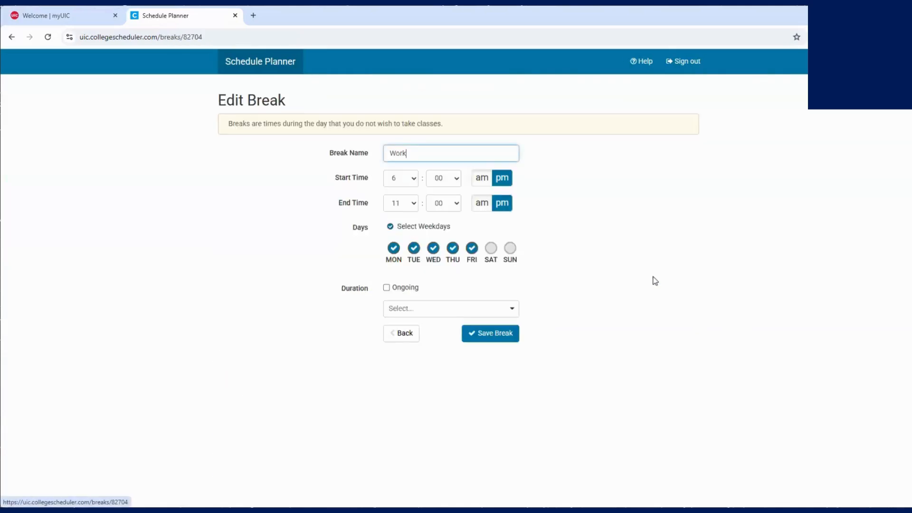
left_click(401, 179)
left_click(399, 244)
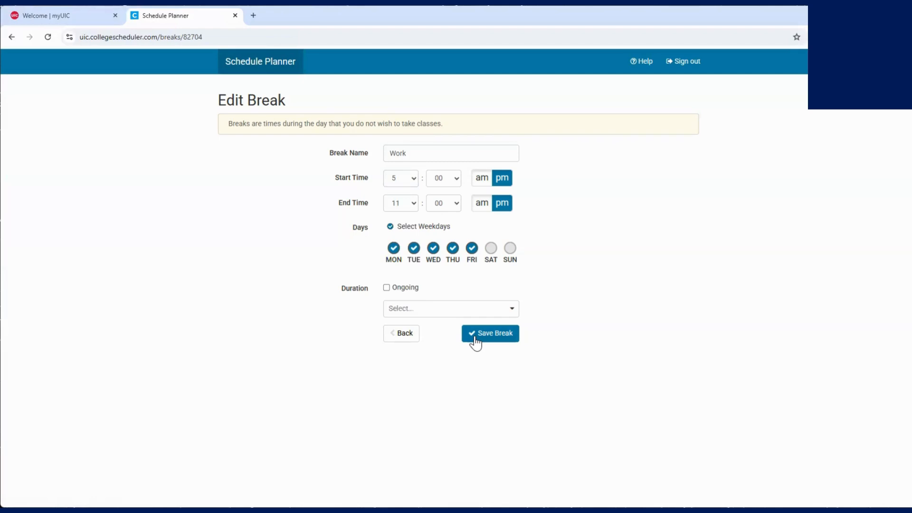
left_click(431, 311)
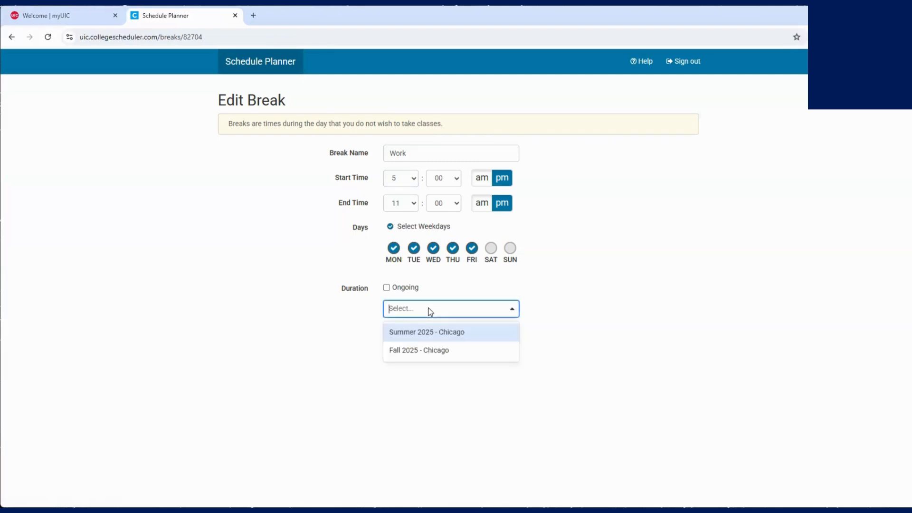
left_click(427, 349)
left_click(460, 385)
left_click(501, 335)
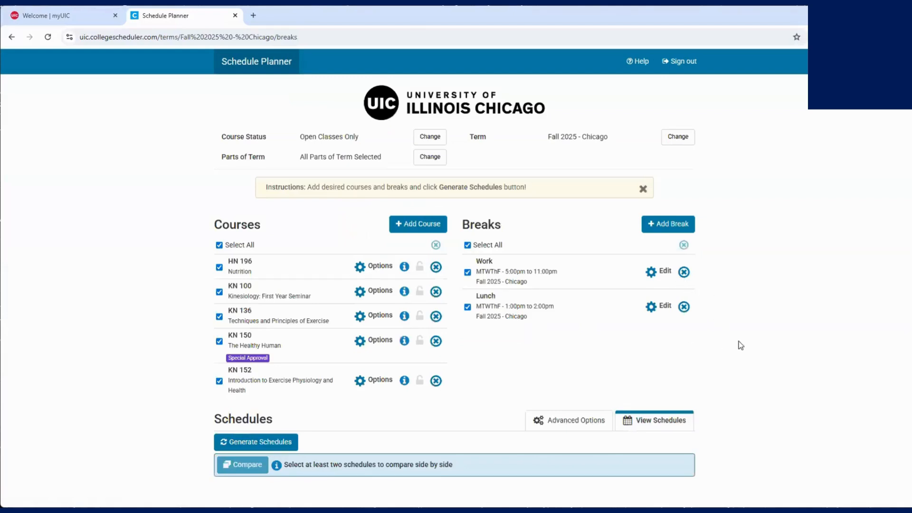
Add a break named Saturday from 8:00 am to 11:00 pm on Saturdays.
left_click(663, 230)
type("Saturday")
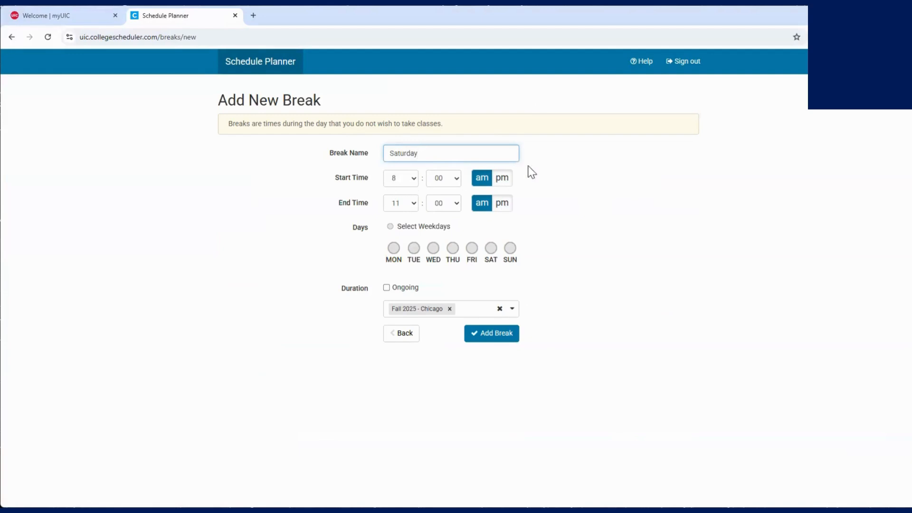
left_click(502, 209)
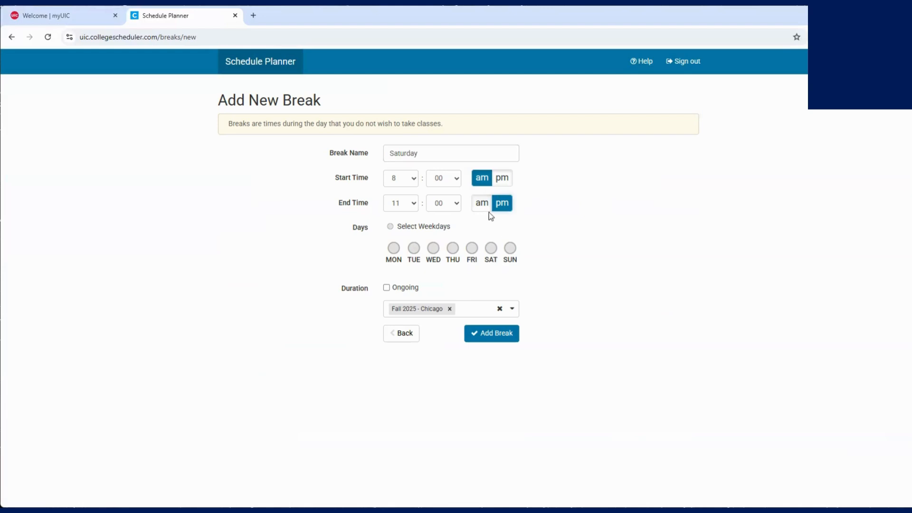
left_click(491, 248)
left_click(487, 343)
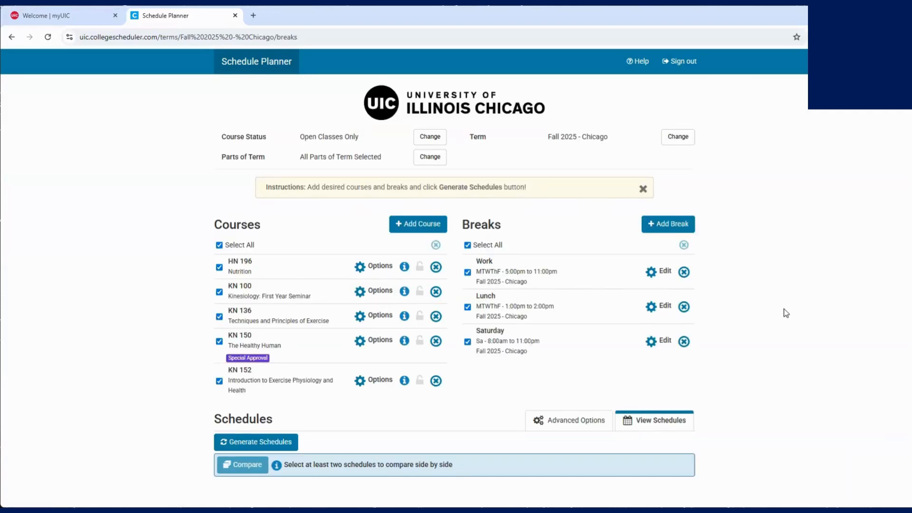
Generate the schedules from the selected courses and breaks, and preview the weekly layout of each one.
scroll(782, 312, "down", 1)
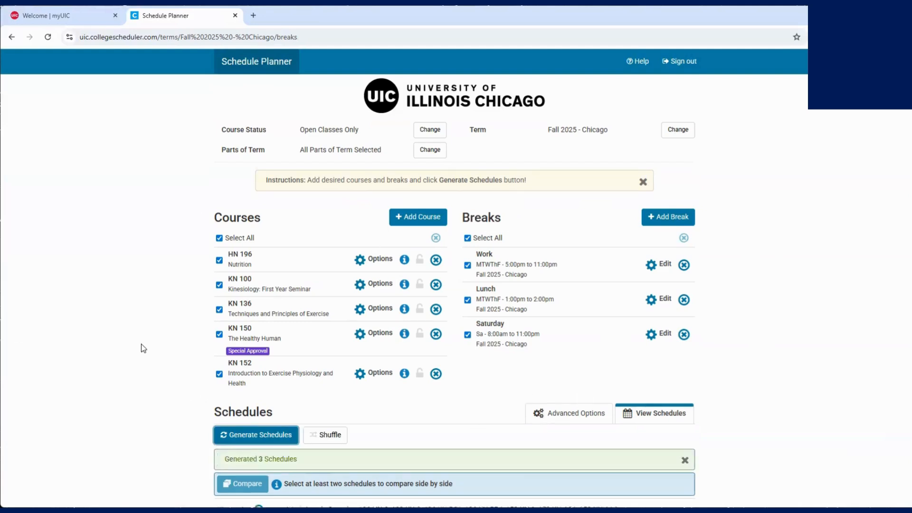
scroll(141, 344, "down", 2)
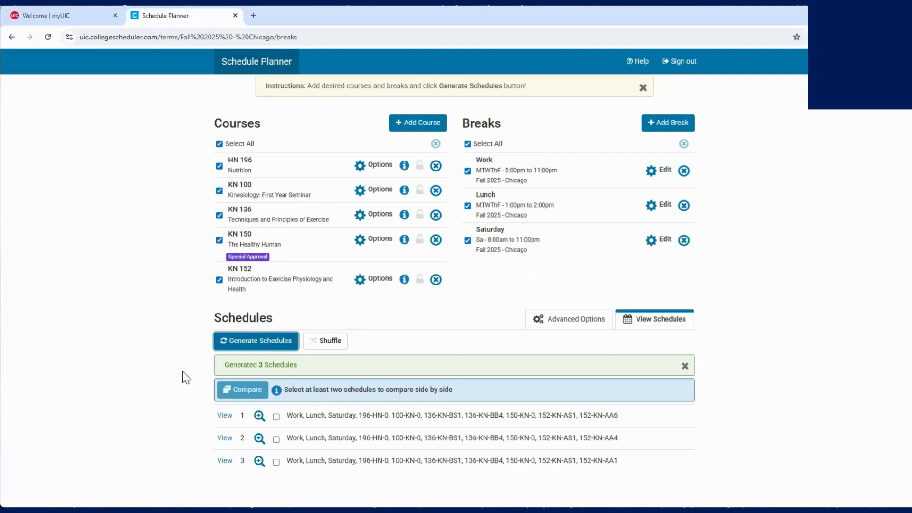
left_click(108, 356)
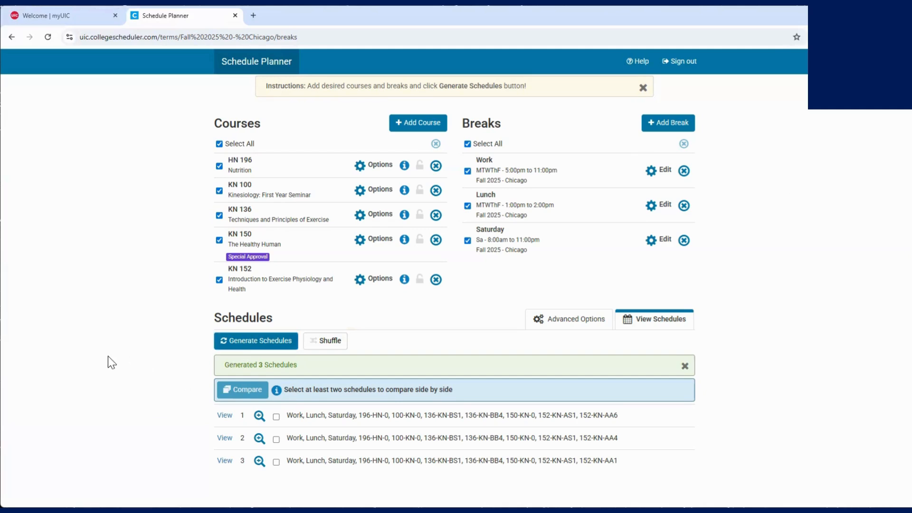
mouse_move(260, 416)
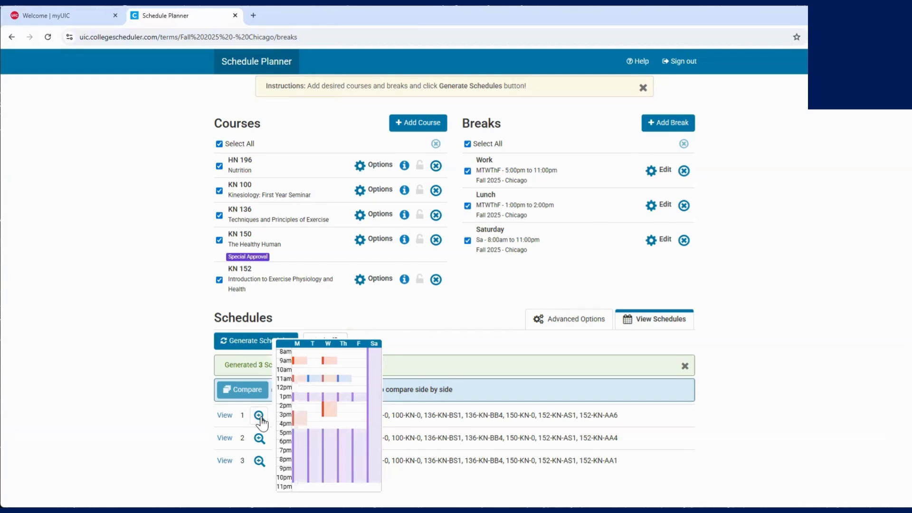
mouse_move(259, 440)
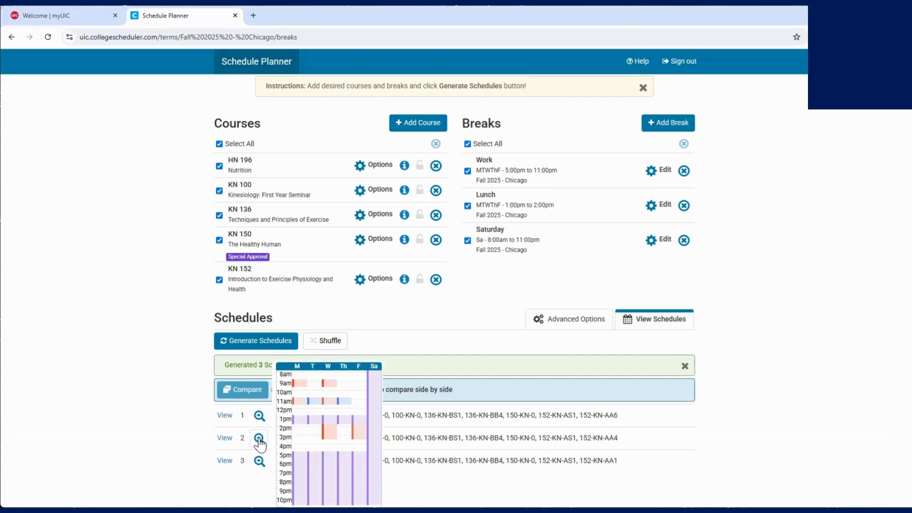
mouse_move(262, 461)
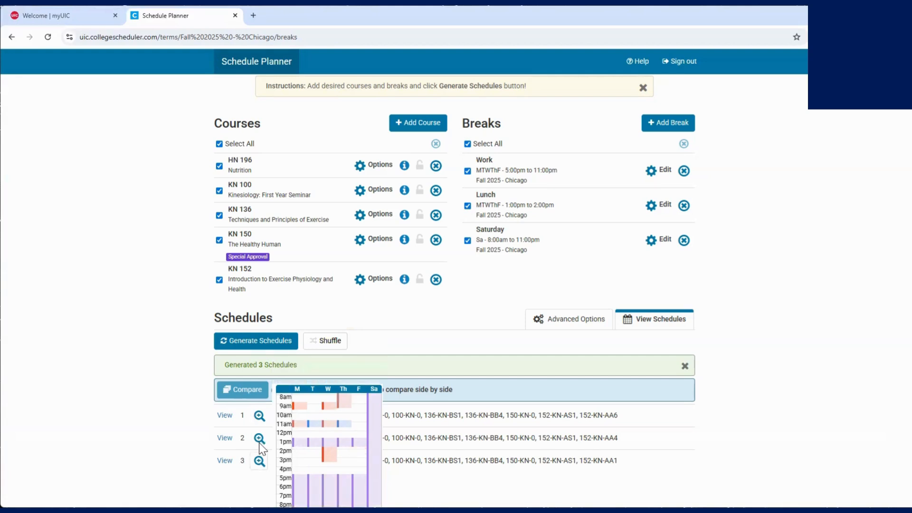
View the first potential schedule in full and examine its section list and weekly calendar.
left_click(225, 416)
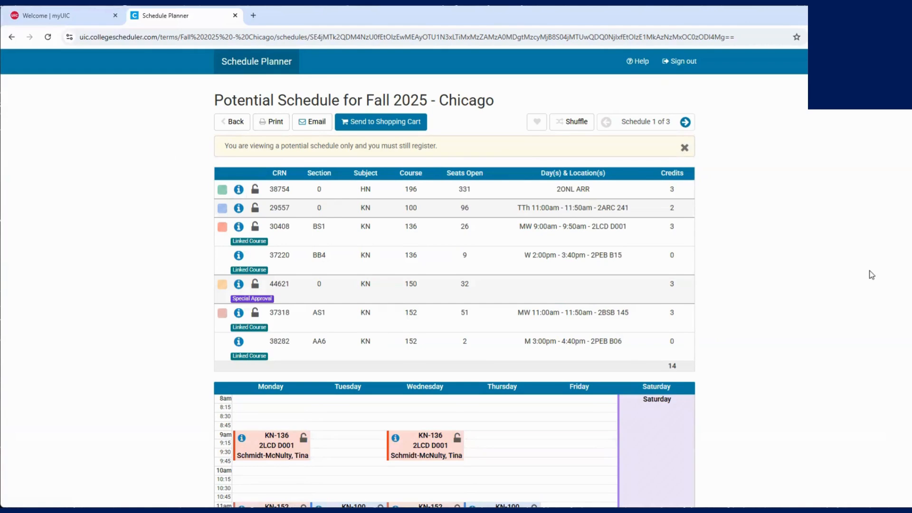
scroll(171, 313, "down", 4)
scroll(171, 313, "down", 1)
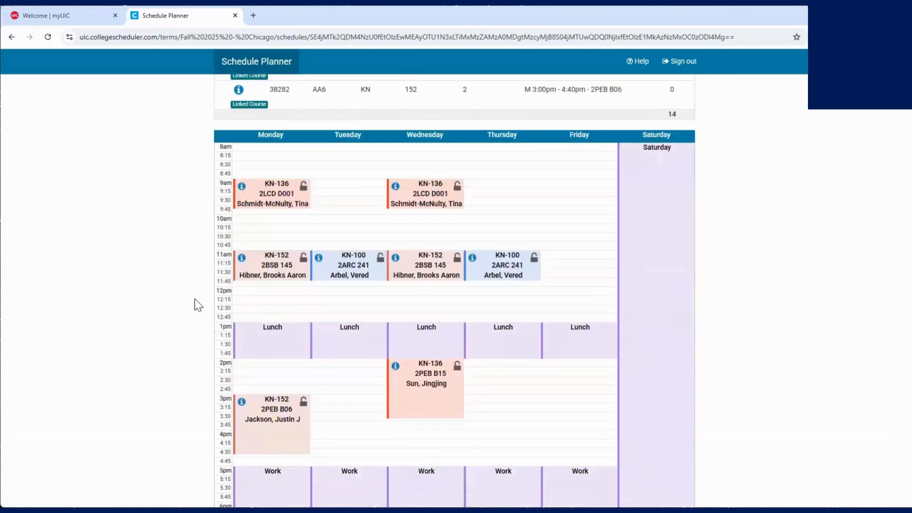
scroll(772, 199, "down", 1)
scroll(771, 199, "down", 4)
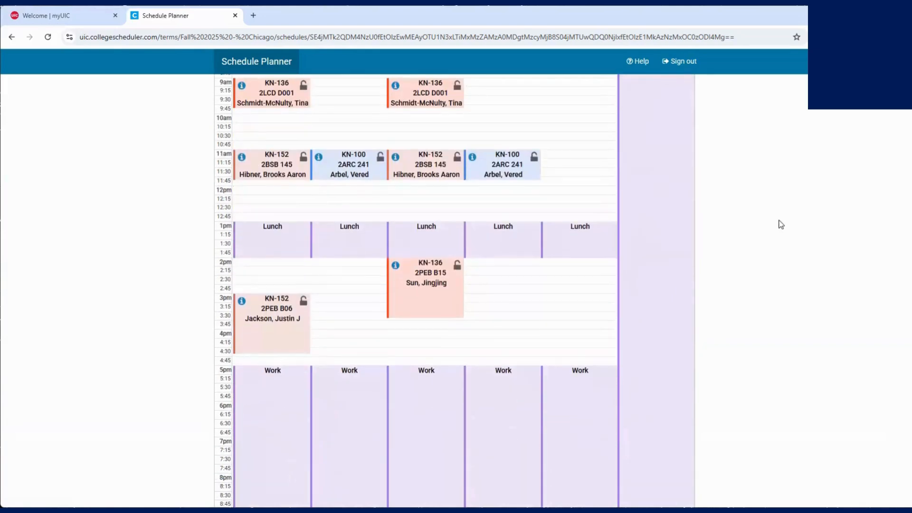
scroll(792, 278, "up", 10)
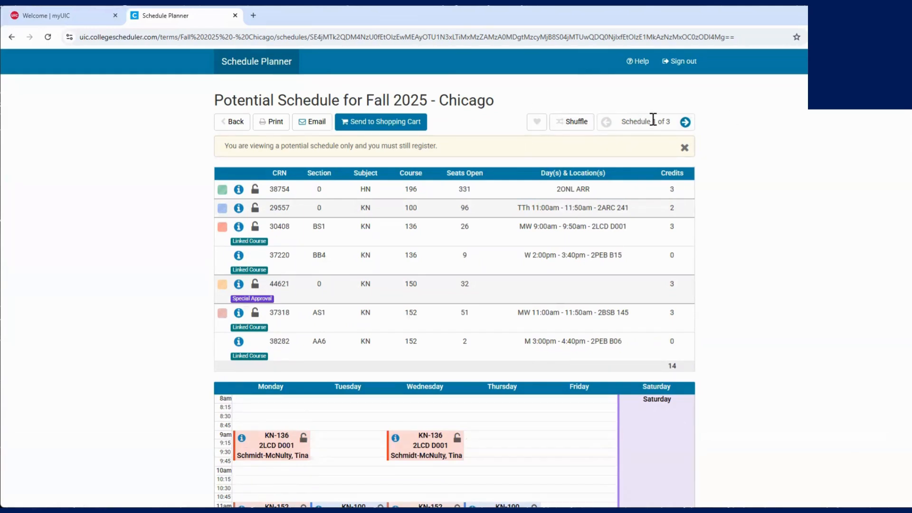
Go to the second potential schedule and review its sections and weekly calendar.
left_click(685, 123)
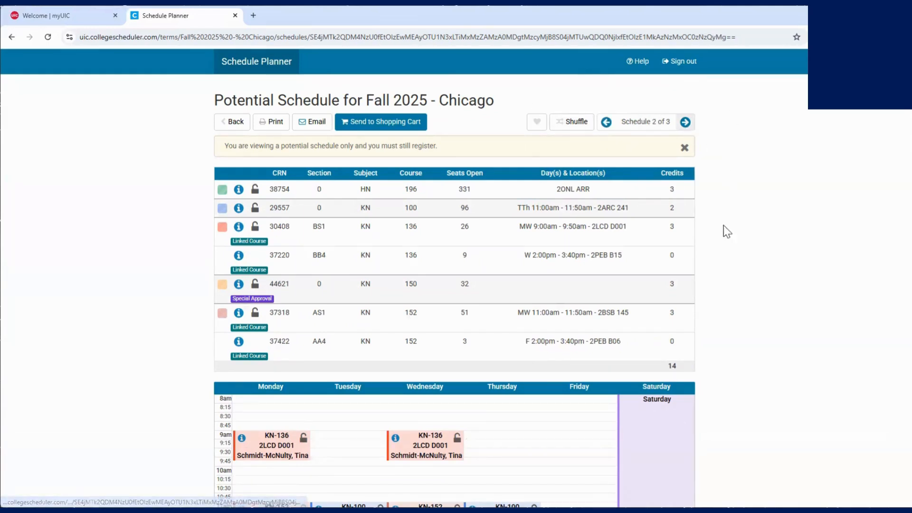
scroll(734, 247, "down", 2)
scroll(734, 247, "down", 4)
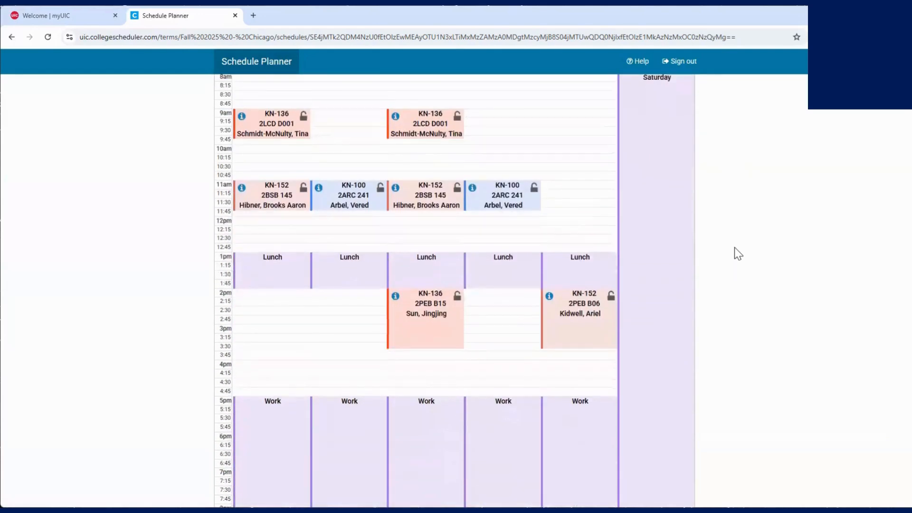
scroll(734, 247, "up", 6)
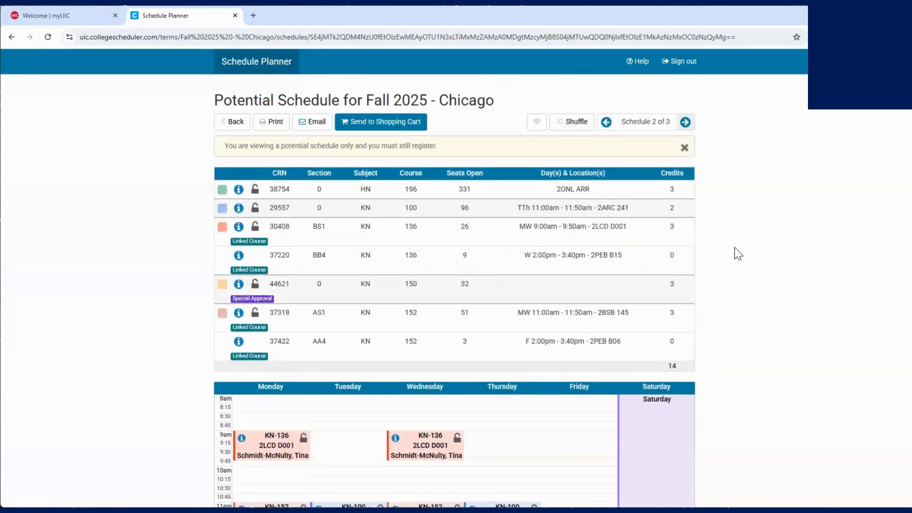
Go to the third potential schedule and review its section list and weekly calendar.
left_click(685, 123)
scroll(764, 258, "down", 9)
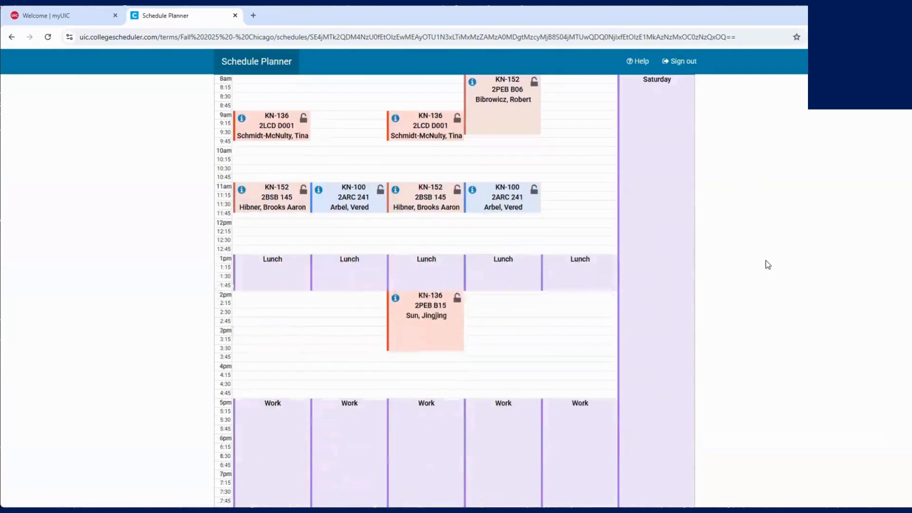
scroll(767, 263, "up", 8)
scroll(770, 269, "up", 2)
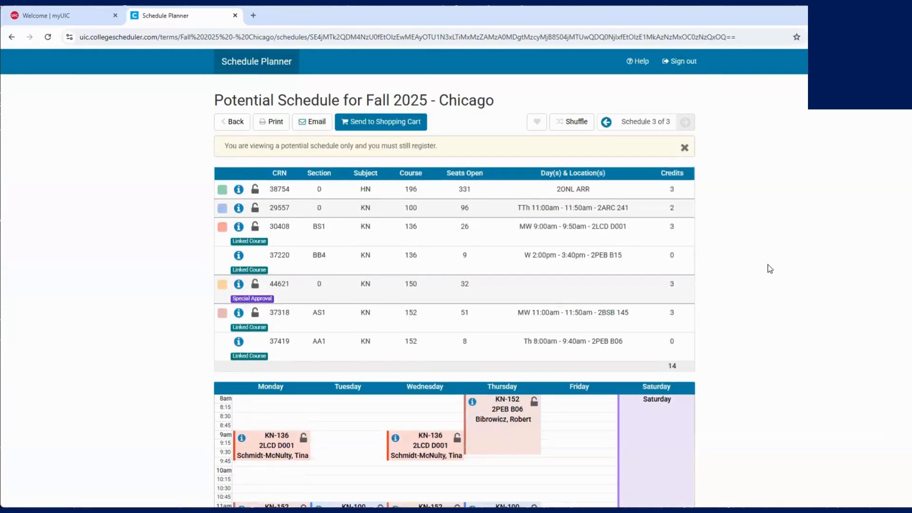
Lock the KN 152 section in the third schedule's calendar and return to the list of generated schedules.
scroll(770, 268, "down", 4)
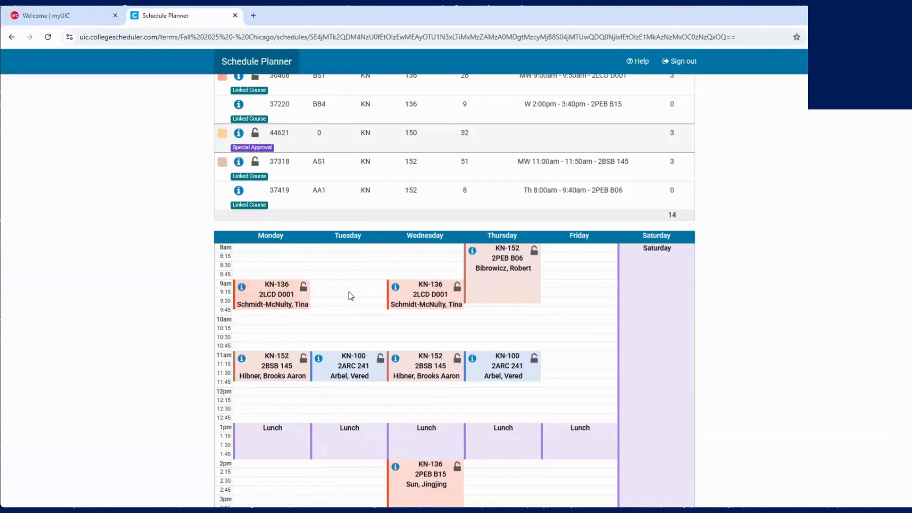
left_click(534, 251)
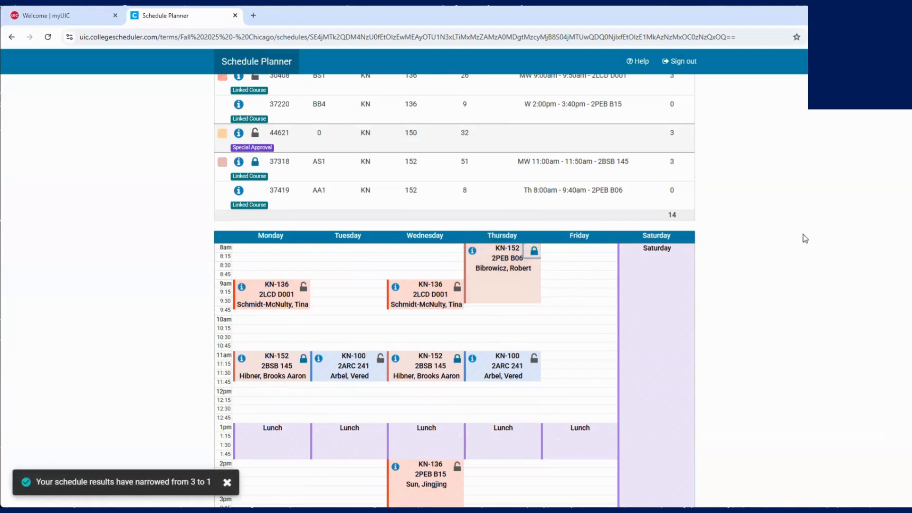
scroll(794, 258, "up", 3)
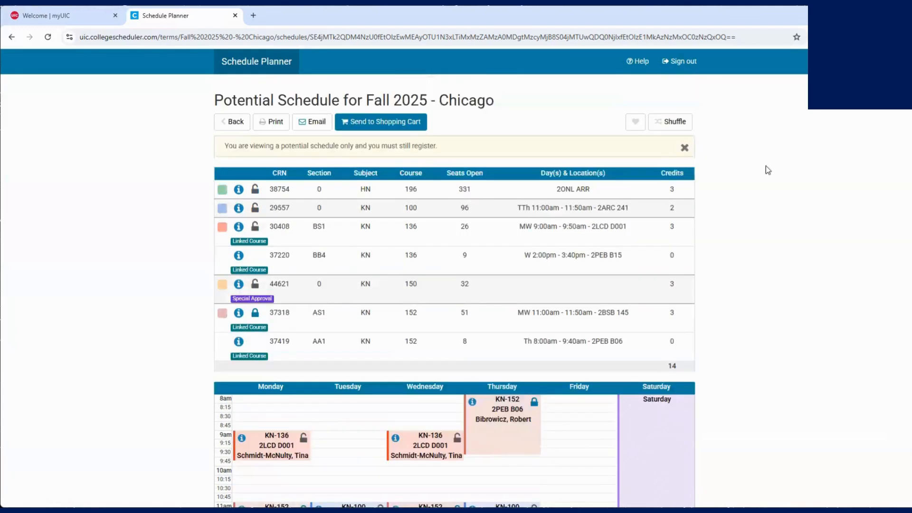
left_click(233, 123)
scroll(207, 369, "down", 1)
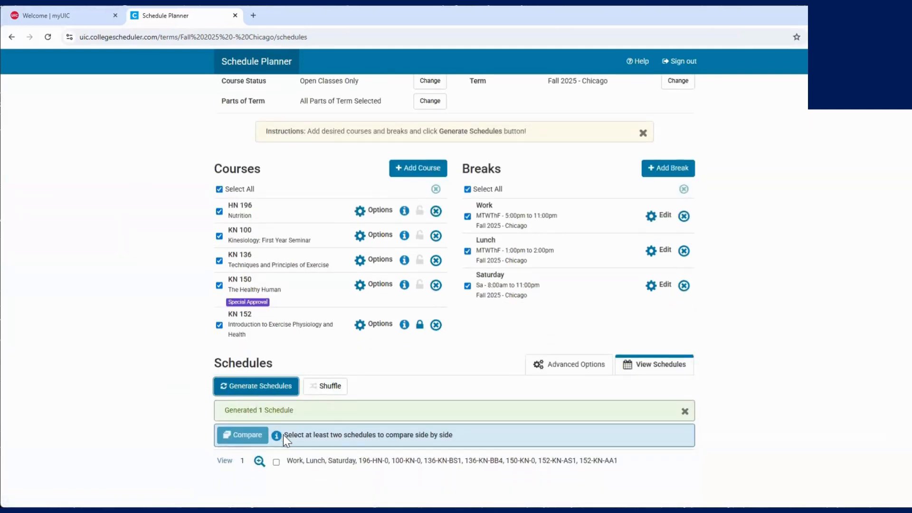
View the only listed schedule in full, unlock its KN 152 section, and return to the course and break overview.
left_click(225, 462)
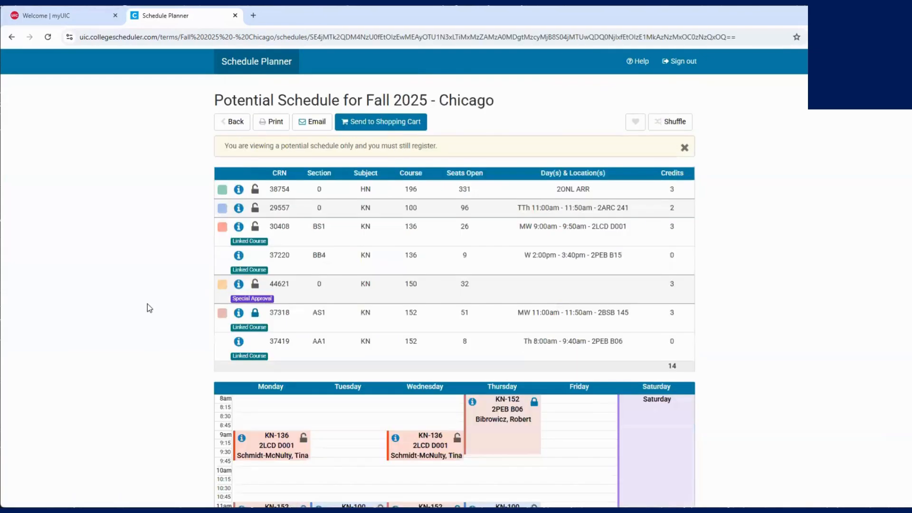
scroll(149, 306, "down", 4)
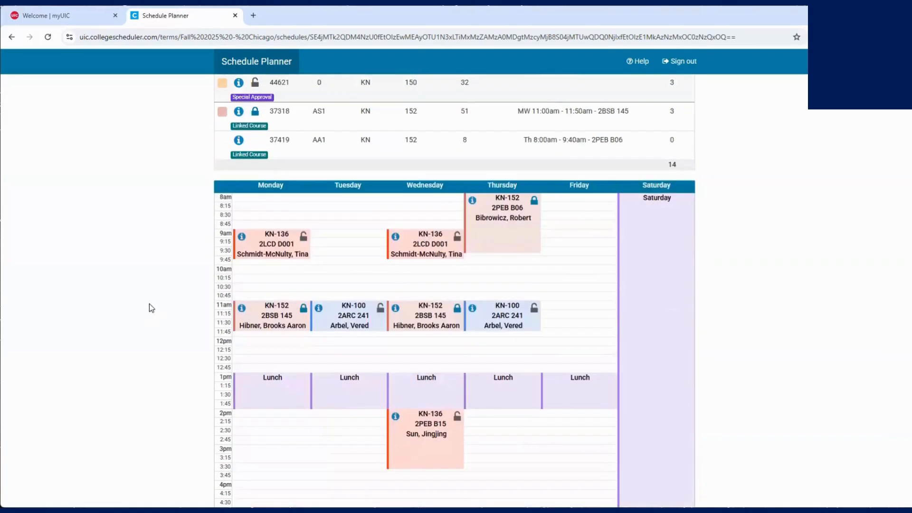
left_click(534, 203)
left_click(230, 123)
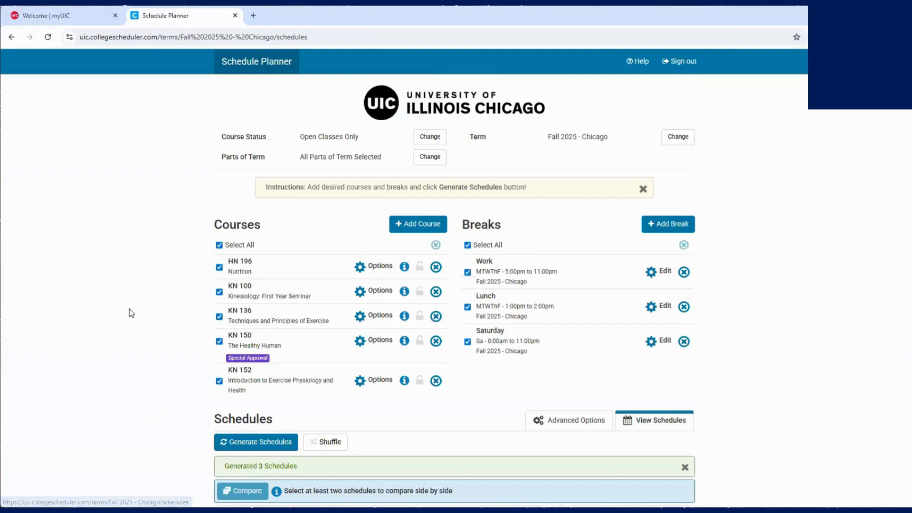
Generate the schedules again, select all three and compare them side by side.
left_click(234, 444)
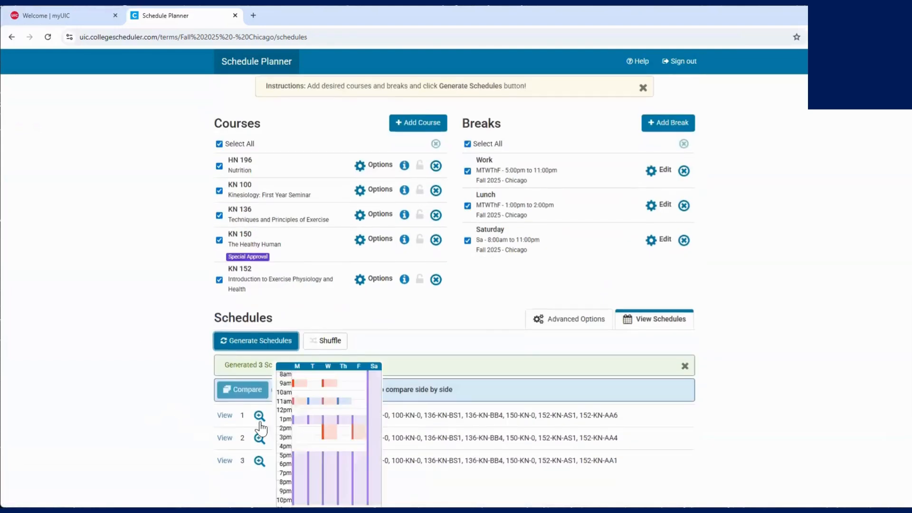
mouse_move(265, 422)
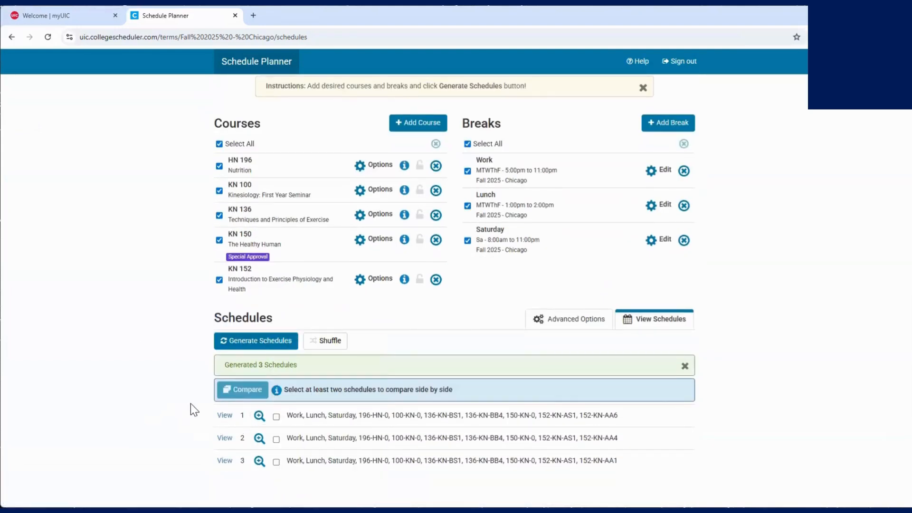
left_click(276, 417)
left_click(276, 438)
left_click(277, 462)
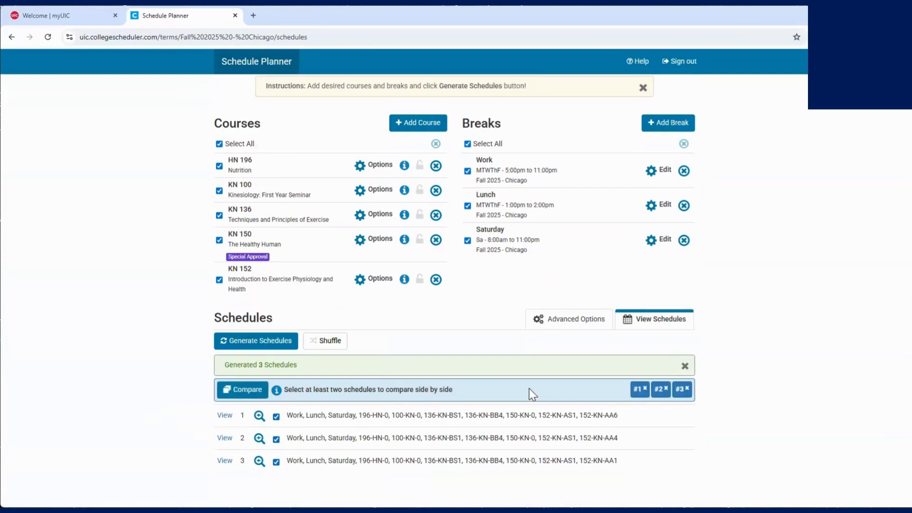
left_click(246, 396)
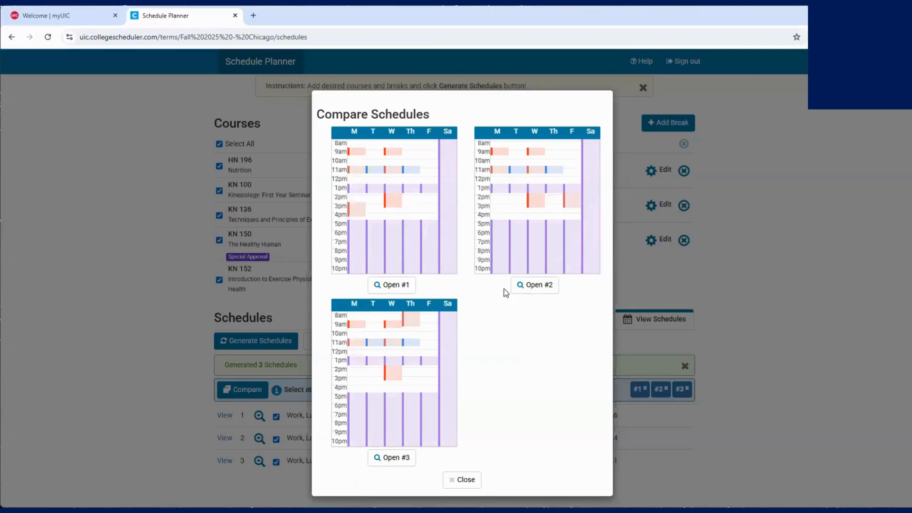
Open schedule #2 from the comparison and transfer it to the Shopping Cart.
left_click(536, 285)
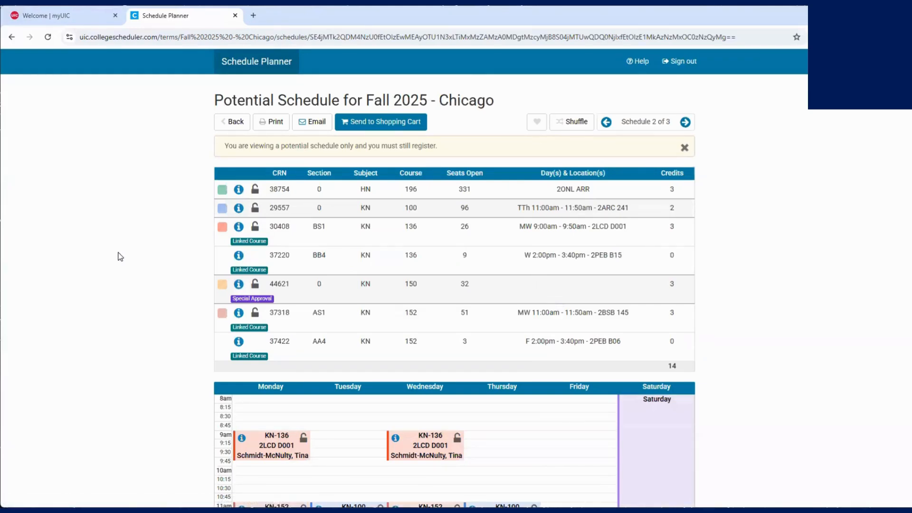
left_click(411, 122)
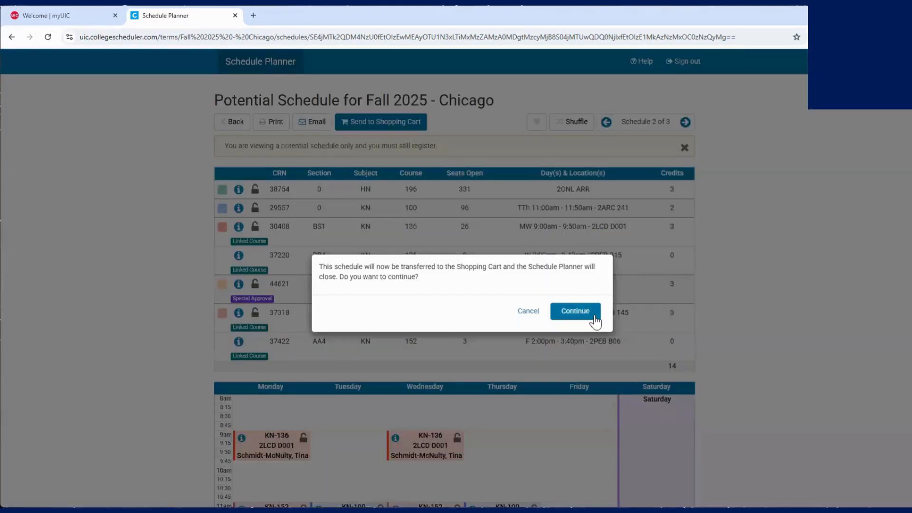
left_click(575, 311)
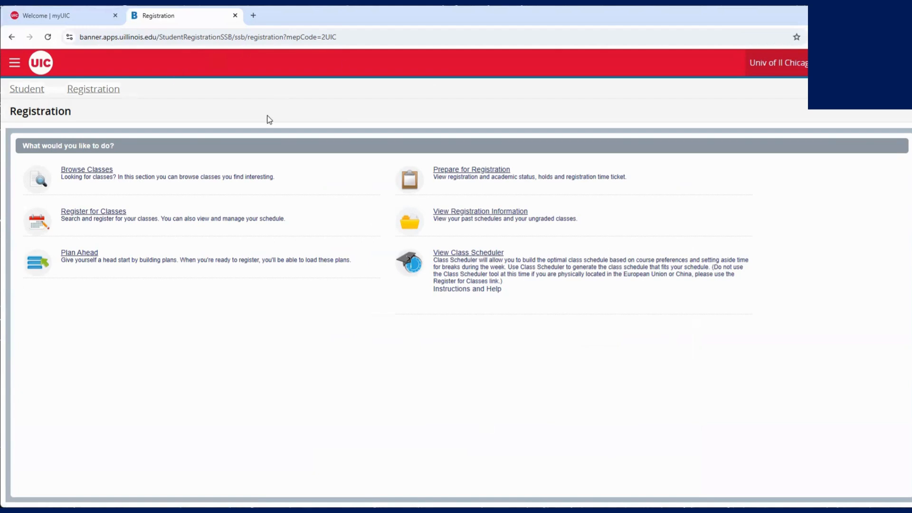
Open class registration for Fall 2025 - Chicago and add all classes from the Schedule Planner Shopping Cart plan.
left_click(124, 213)
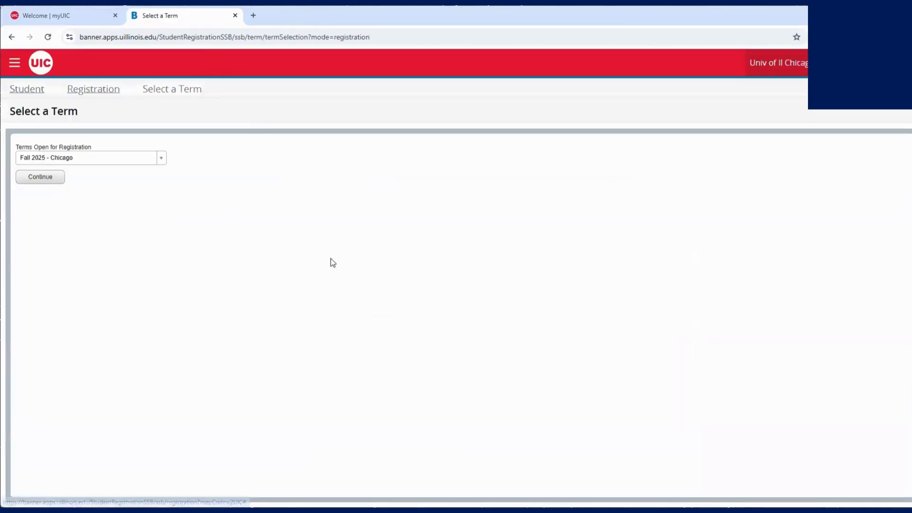
left_click(56, 184)
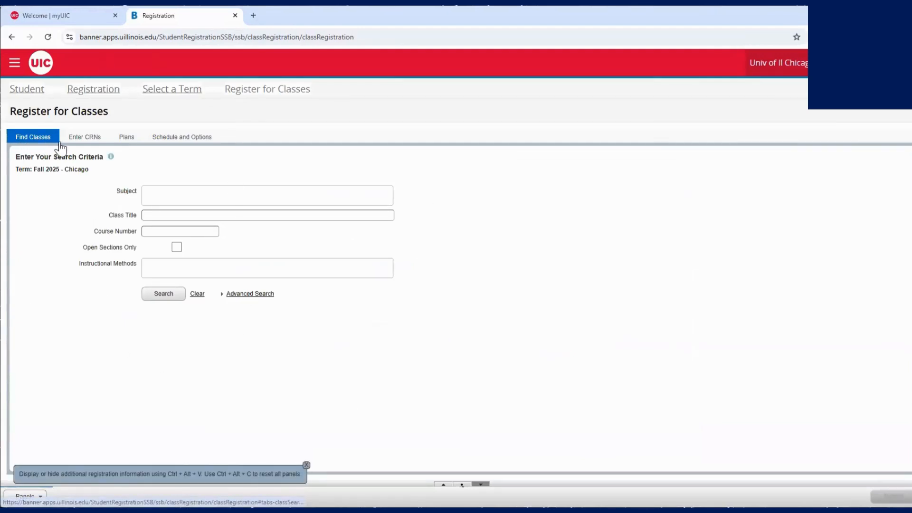
left_click(127, 139)
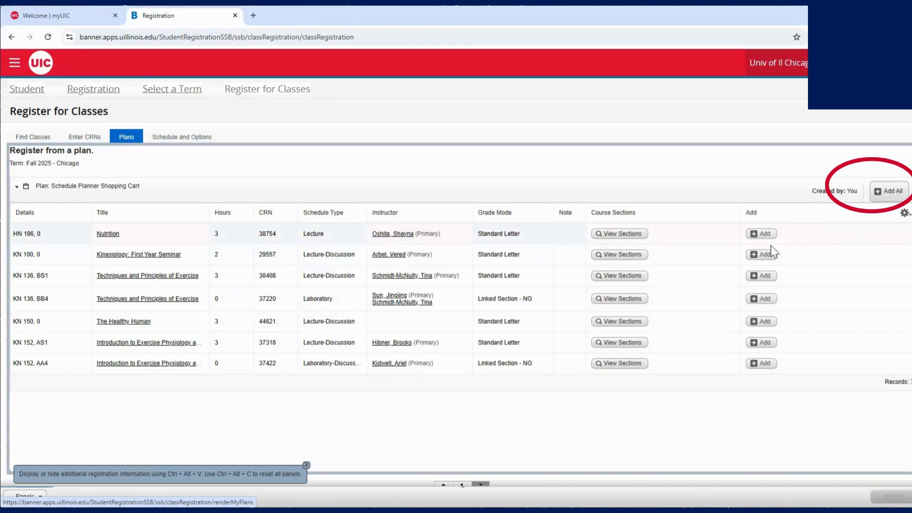
left_click(885, 196)
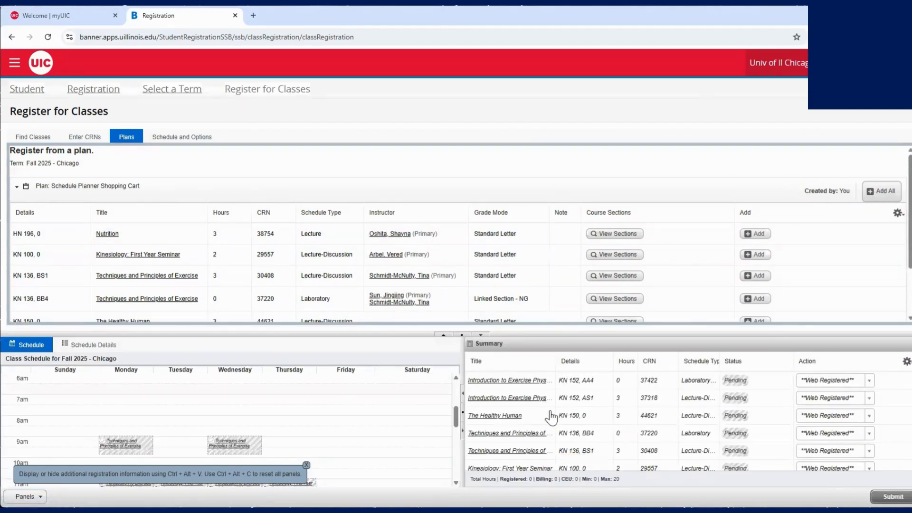
Dismiss the panel hint and look through the weekly calendar of the pending classes.
scroll(458, 417, "down", 1)
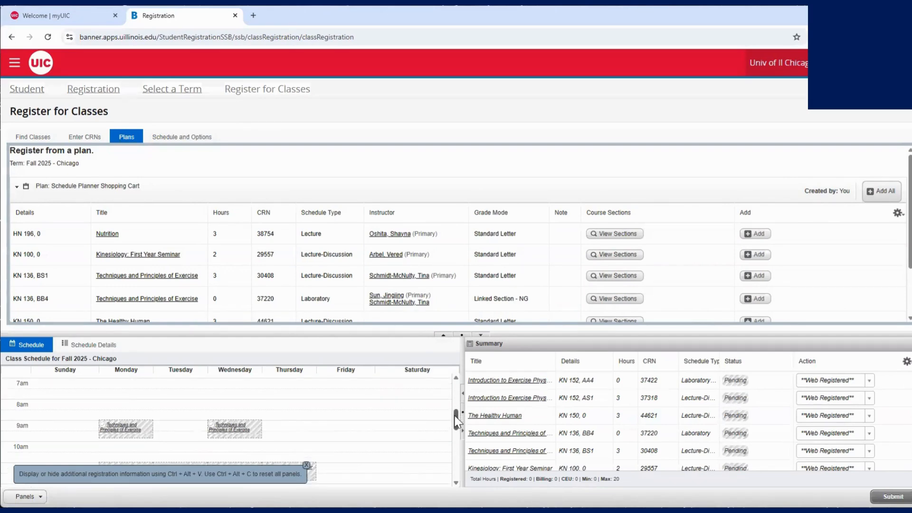
left_click(306, 465)
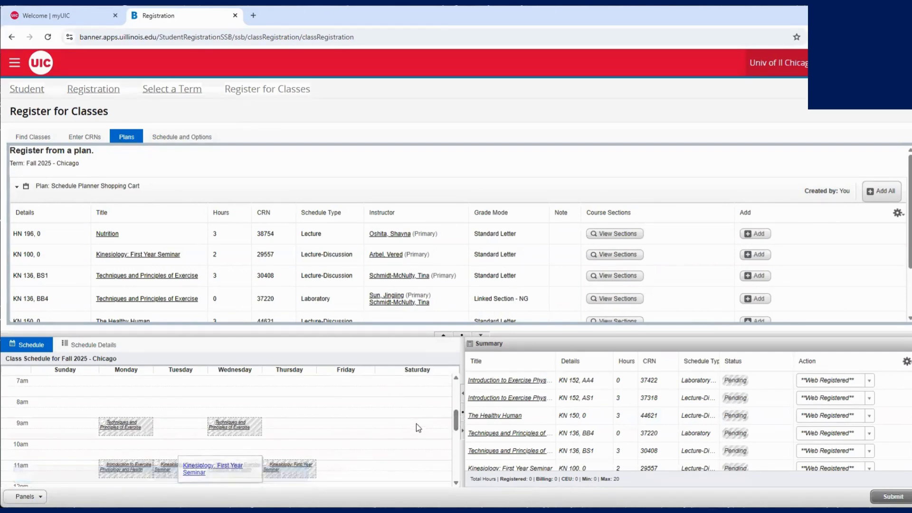
scroll(462, 417, "down", 3)
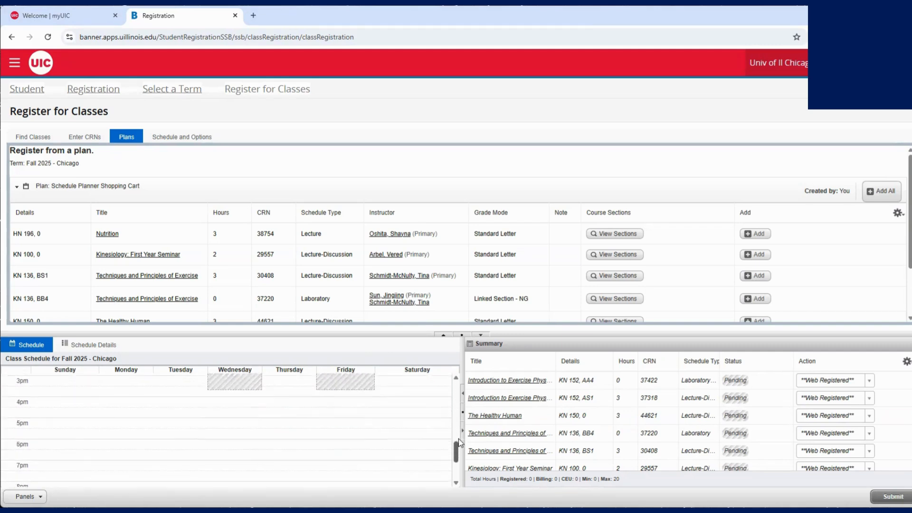
scroll(460, 424, "up", 5)
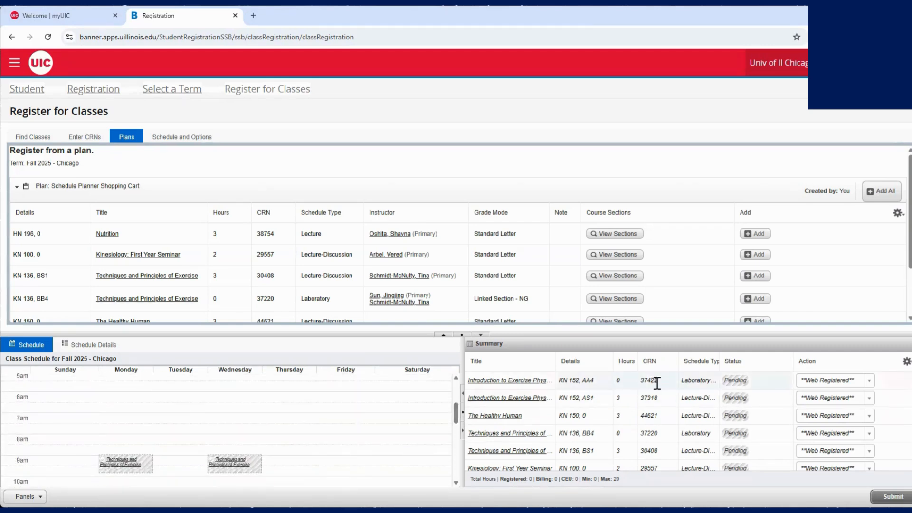
Examine the class details of KN 152 AA4, including its course description and restrictions, and close them.
left_click(522, 384)
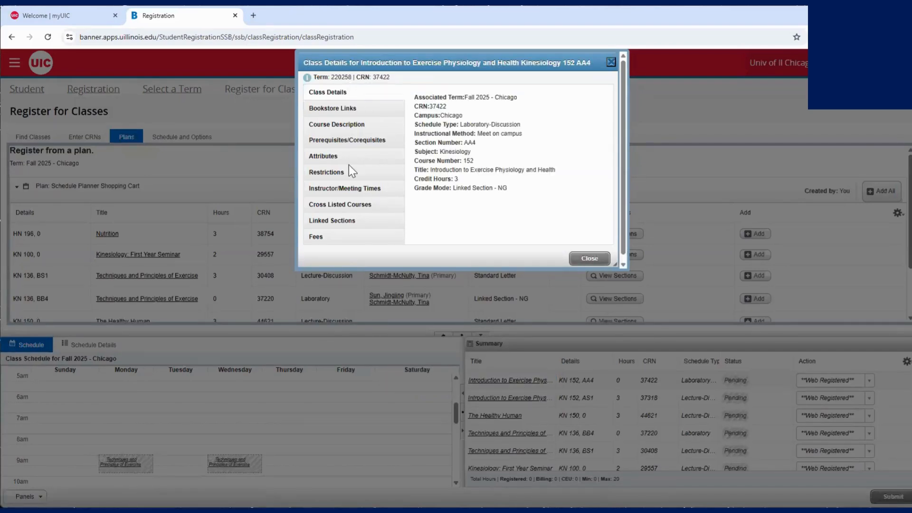
left_click(358, 126)
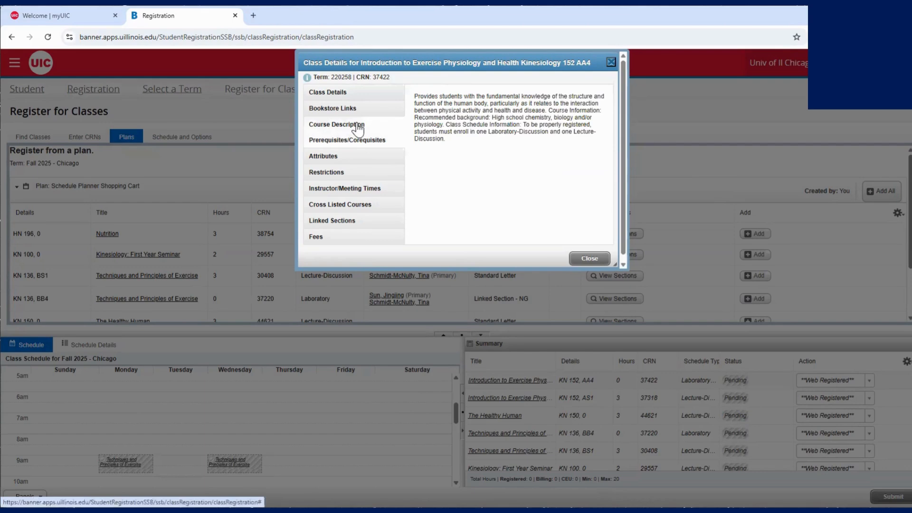
left_click(341, 171)
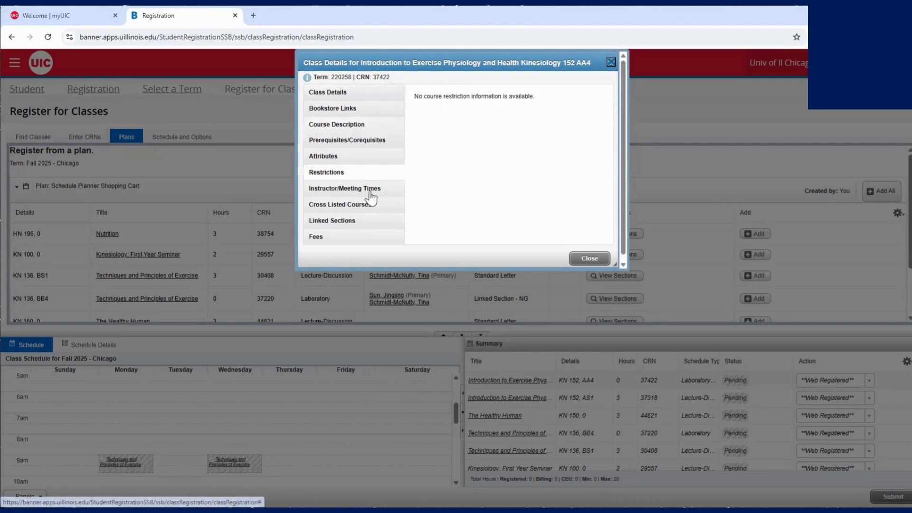
left_click(590, 258)
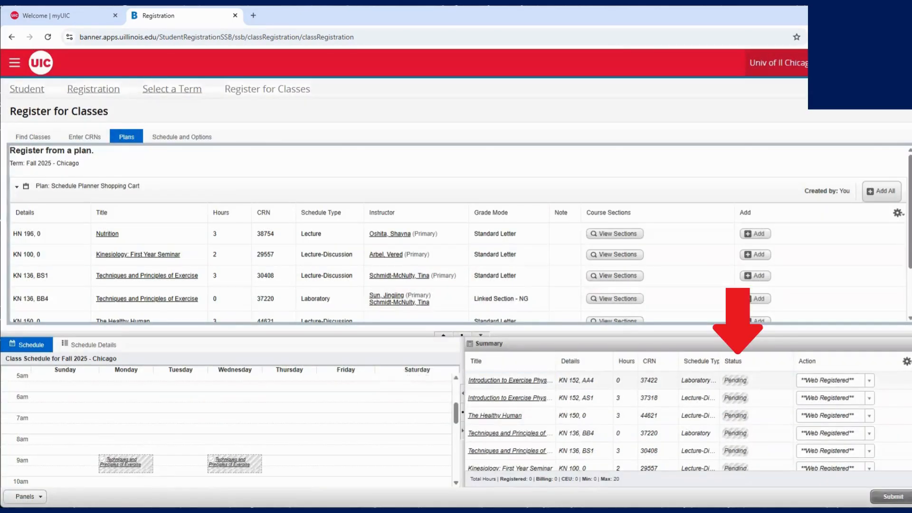
Check the afternoon classes in the calendar and submit the registration for all pending classes.
scroll(357, 426, "down", 3)
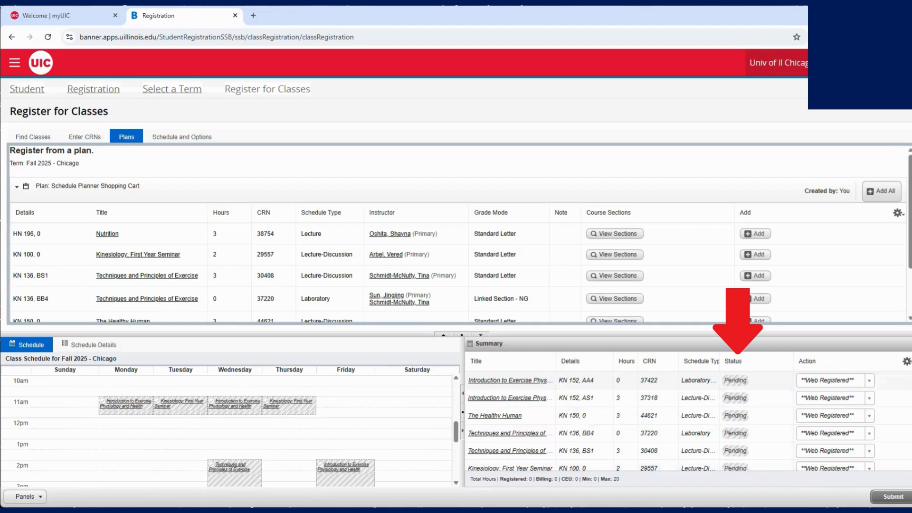
left_click(893, 497)
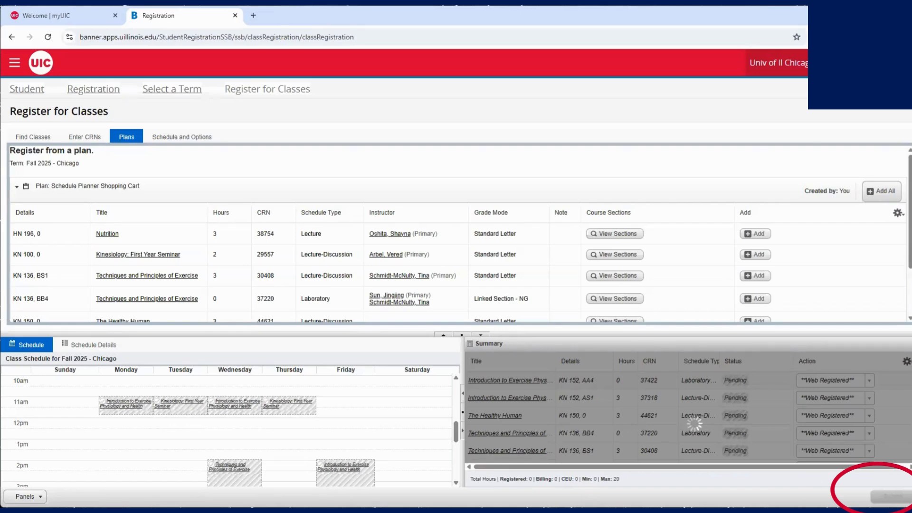
Review each class's registration status in the summary and the class times in the weekly calendar.
scroll(437, 432, "down", 2)
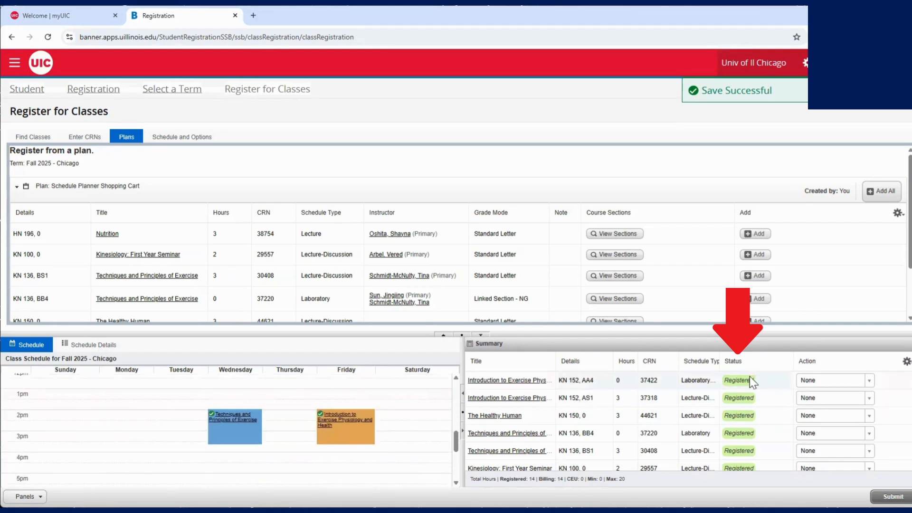
scroll(752, 446, "down", 1)
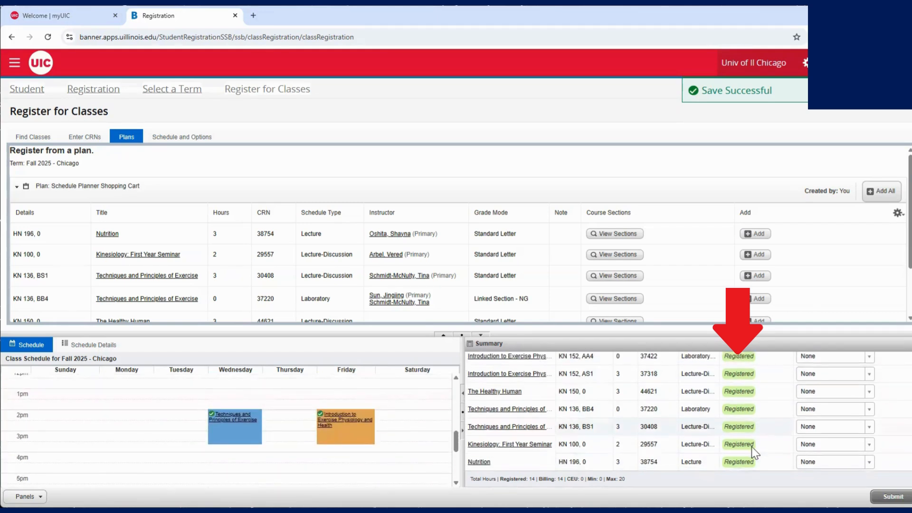
scroll(752, 446, "up", 1)
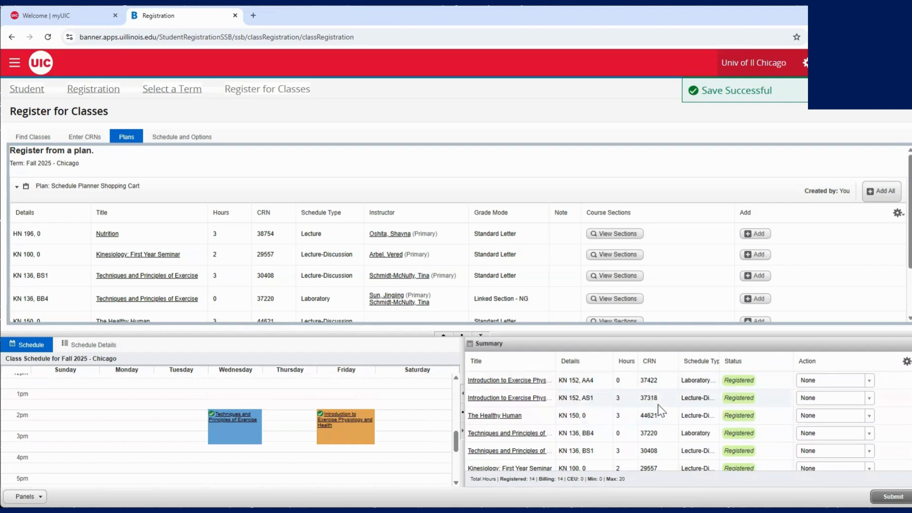
scroll(372, 426, "up", 5)
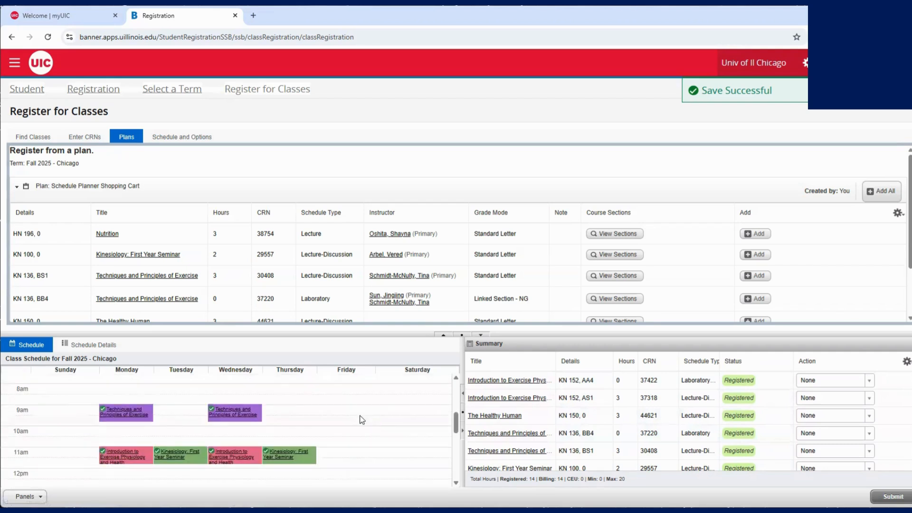
left_click(563, 414)
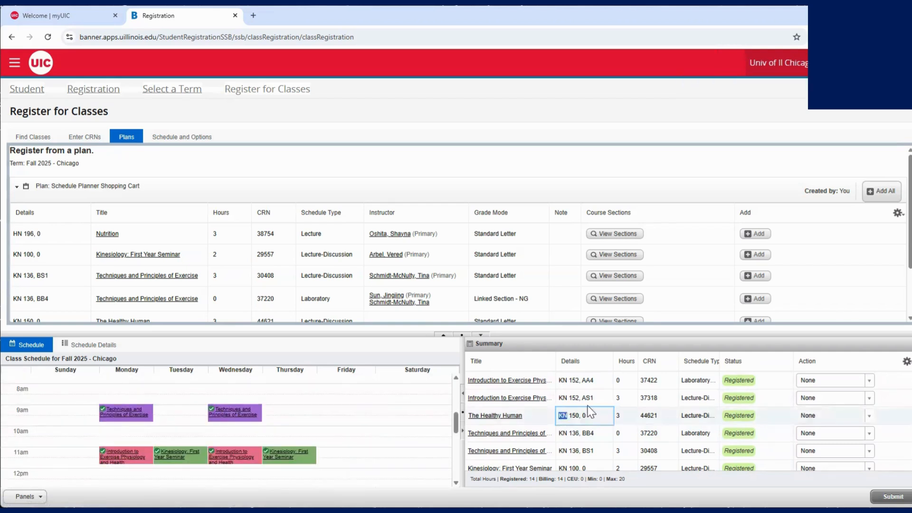
Show the schedule details of the registered classes and look through their meeting times, locations and instructors.
scroll(308, 421, "down", 5)
scroll(237, 411, "up", 5)
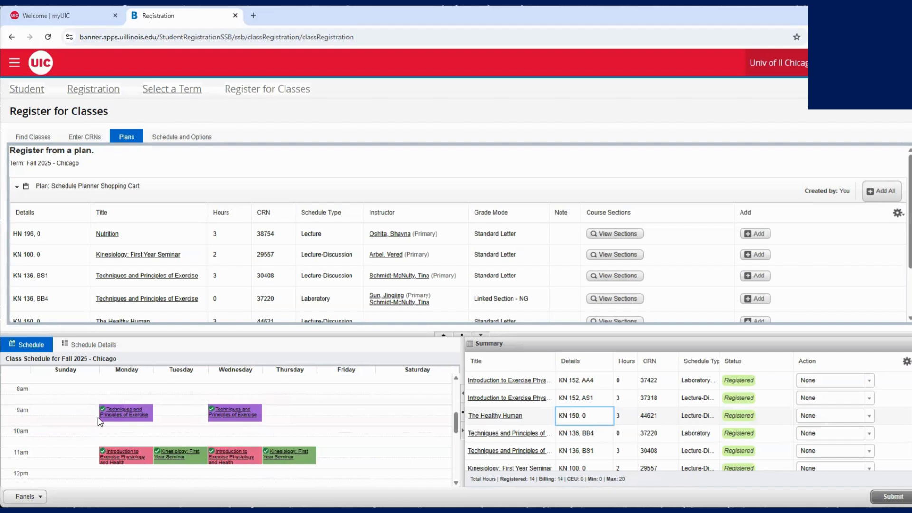
left_click(95, 345)
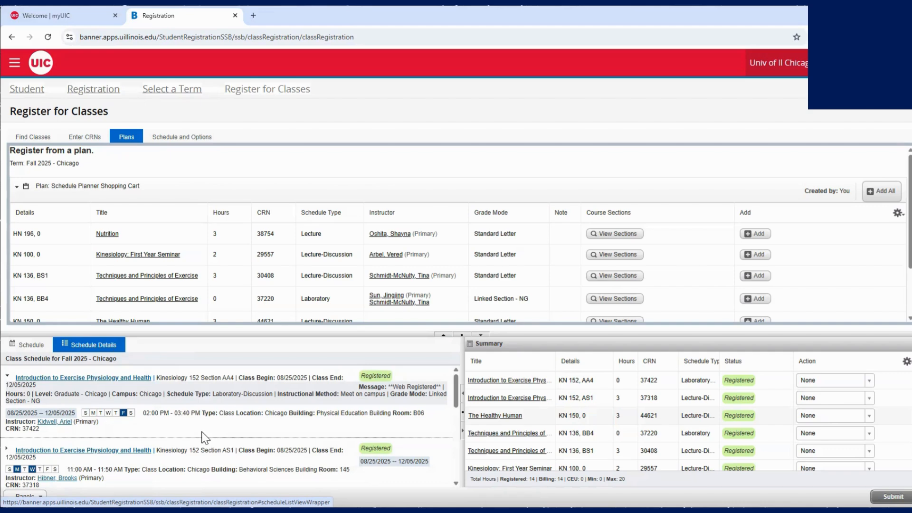
scroll(201, 432, "down", 5)
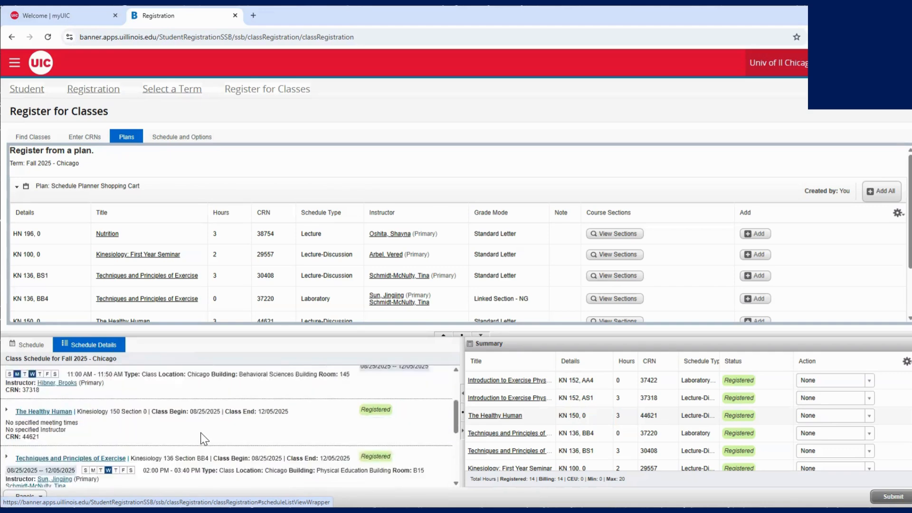
scroll(203, 433, "up", 5)
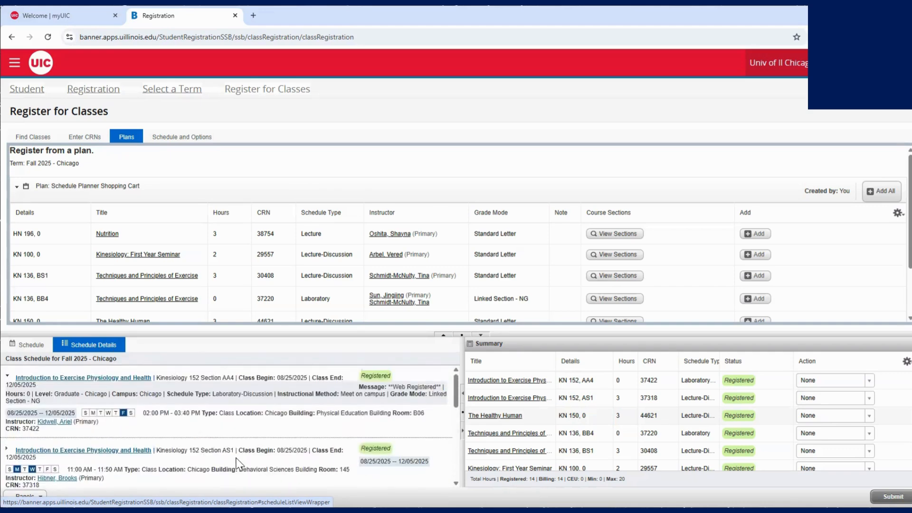
Collapse the plan and summary panels so the schedule details fill the page, and read through every registered class.
left_click(464, 336)
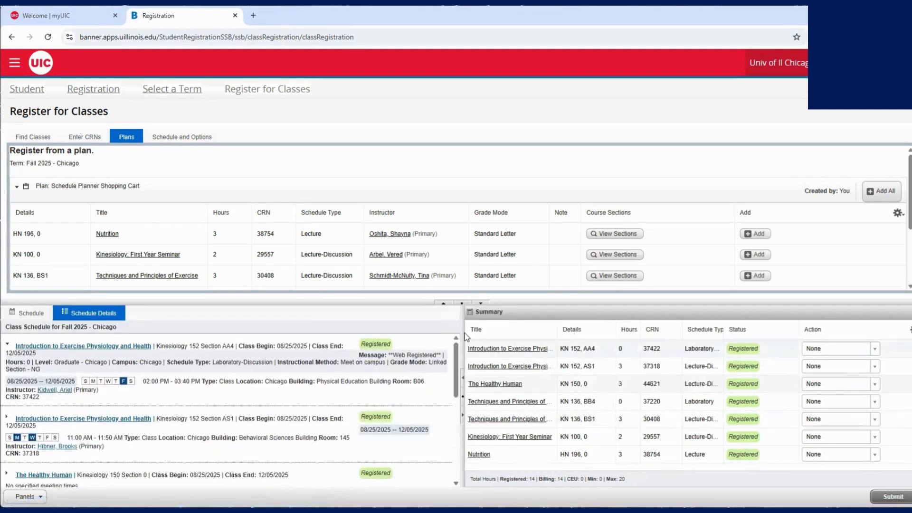
left_click(443, 303)
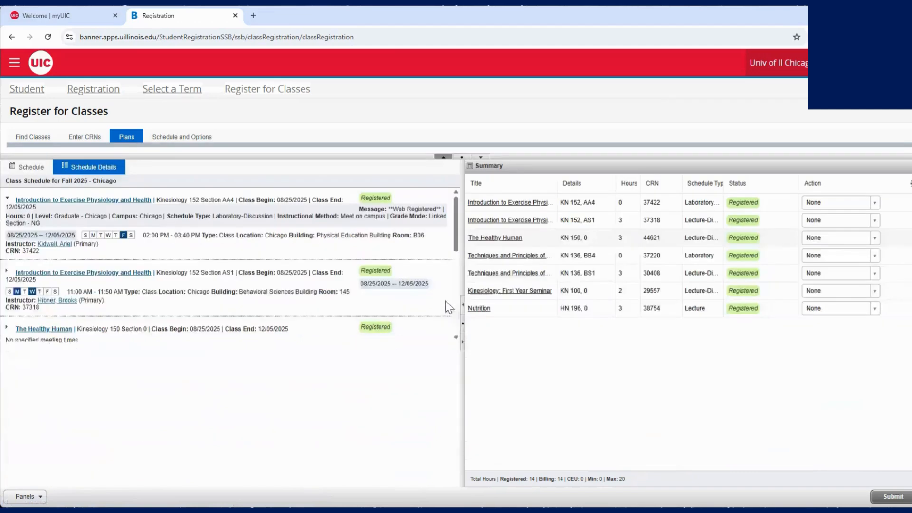
left_click(463, 345)
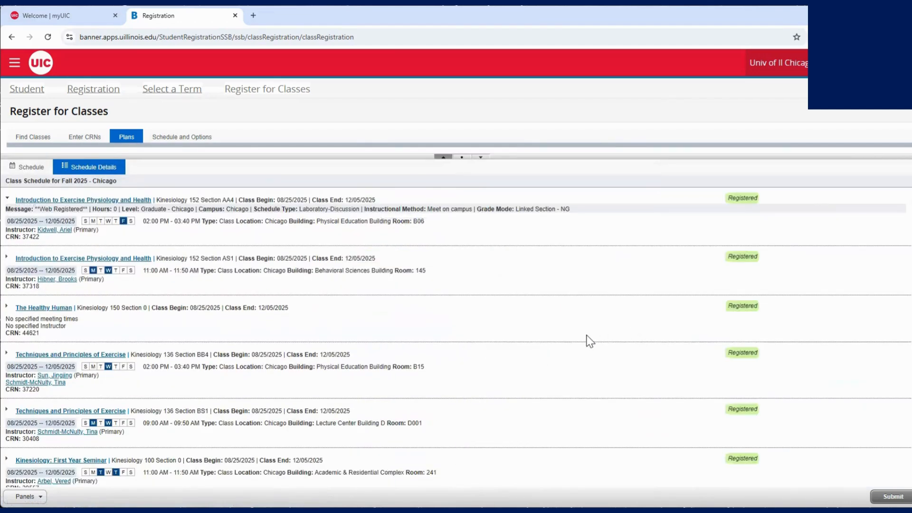
scroll(589, 337, "down", 2)
scroll(589, 334, "down", 1)
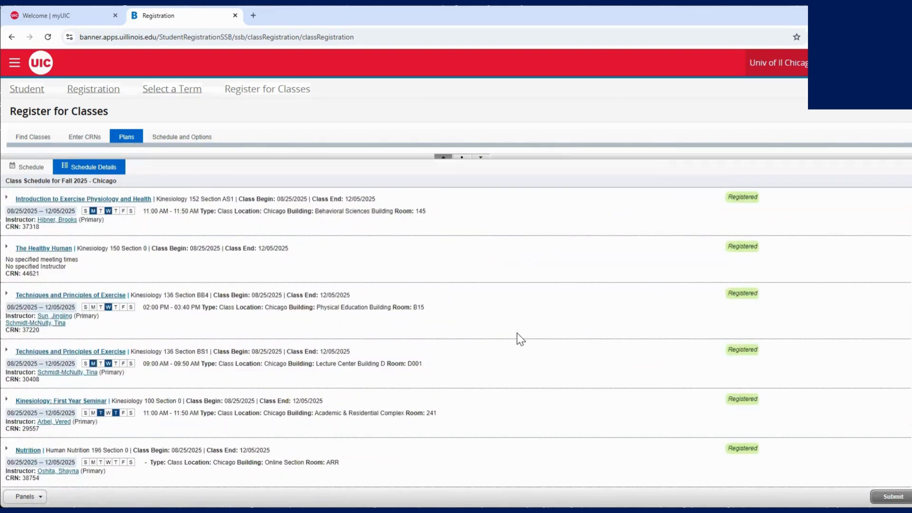
scroll(543, 257, "up", 3)
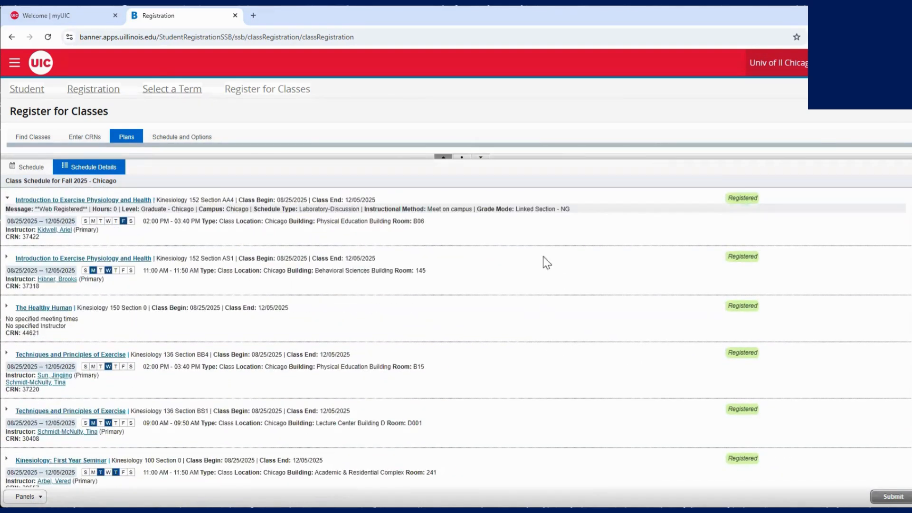
Expand the plan panel to list all its classes and restore the split layout with plan, schedule details and summary.
left_click(480, 157)
left_click(443, 485)
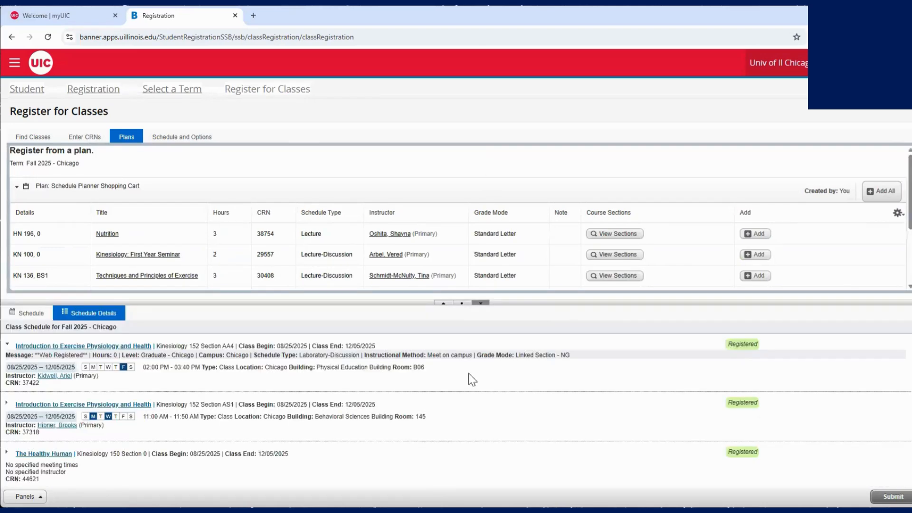
left_click(480, 303)
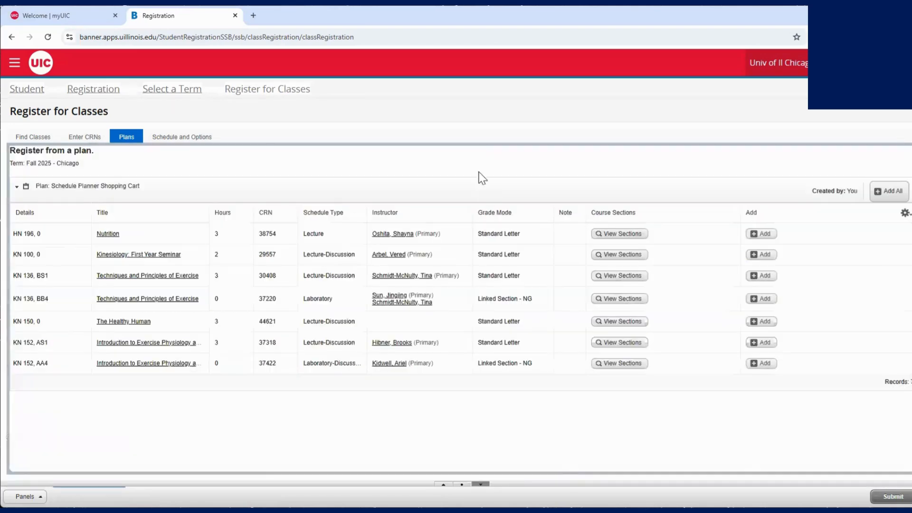
left_click(461, 485)
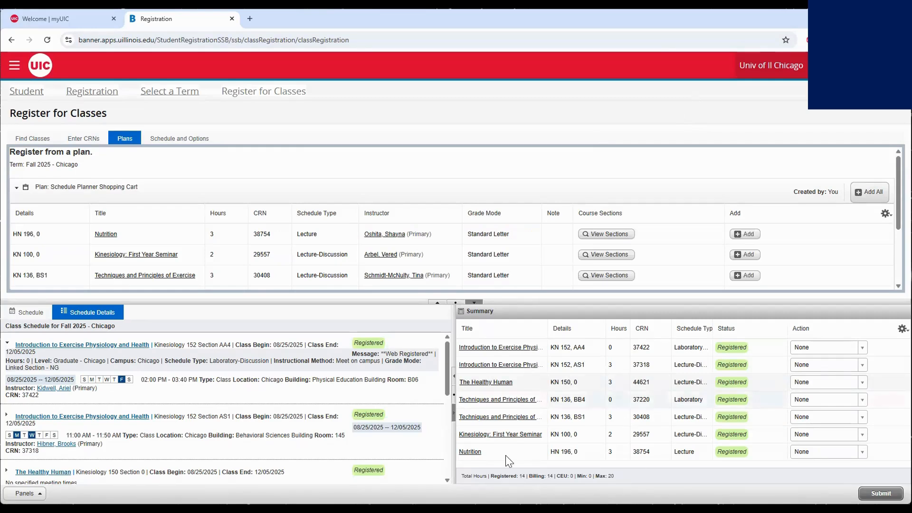
Check the total hours line below the summary for registered, billing, minimum and maximum hours.
left_click_drag(464, 474, 557, 465)
left_click(491, 496)
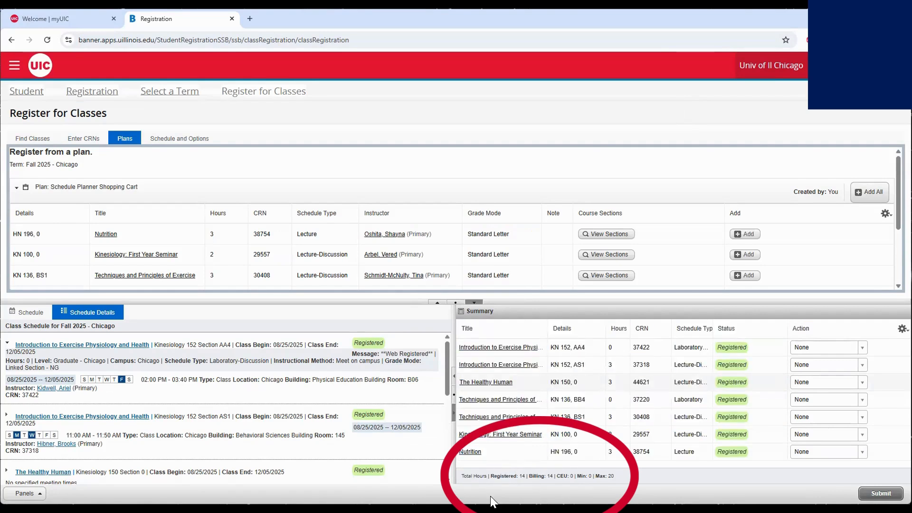
double_click(522, 476)
double_click(549, 476)
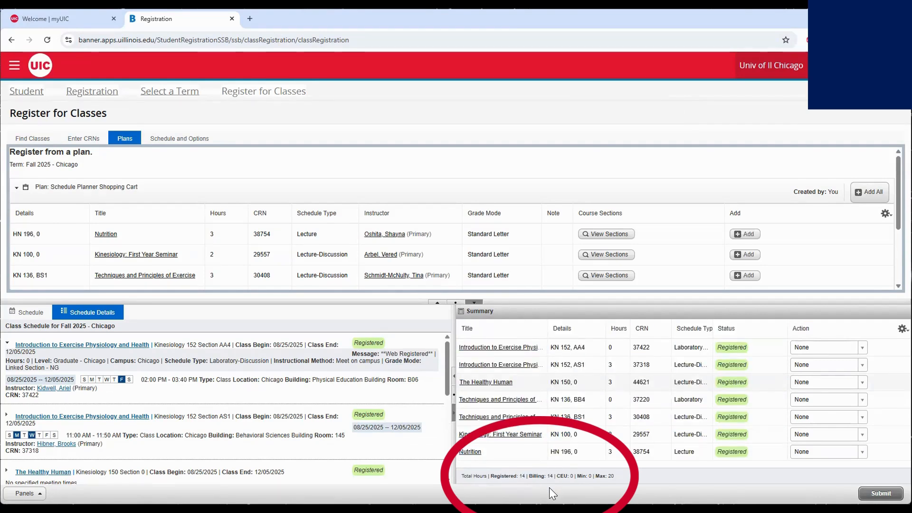